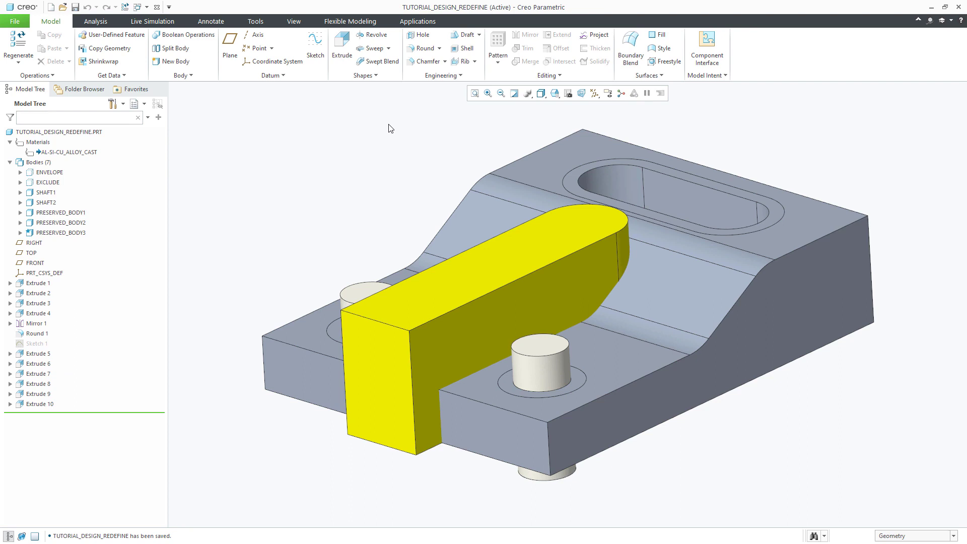
# Enter the Generative Design application and assign the ENVELOPE body as the starting geometry.
pyautogui.click(415, 22)
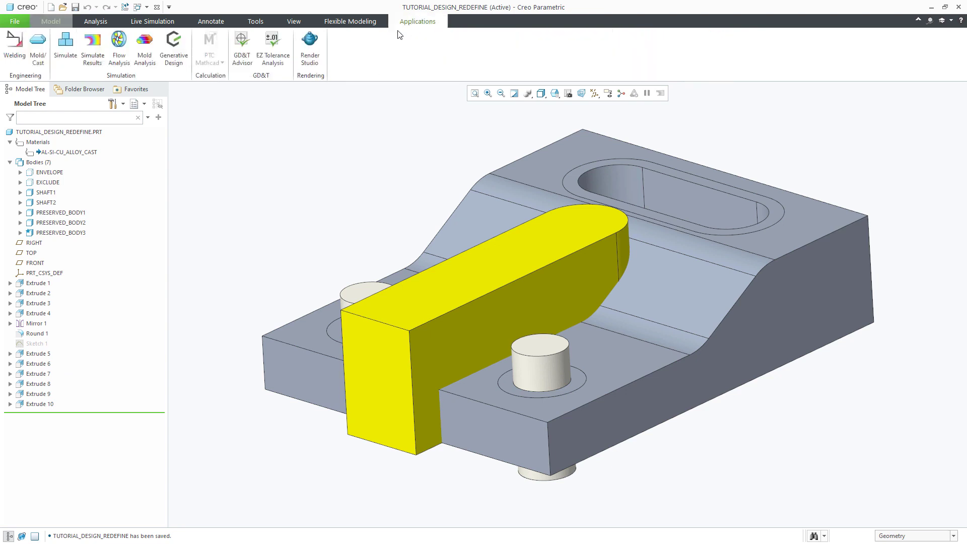
pyautogui.click(174, 46)
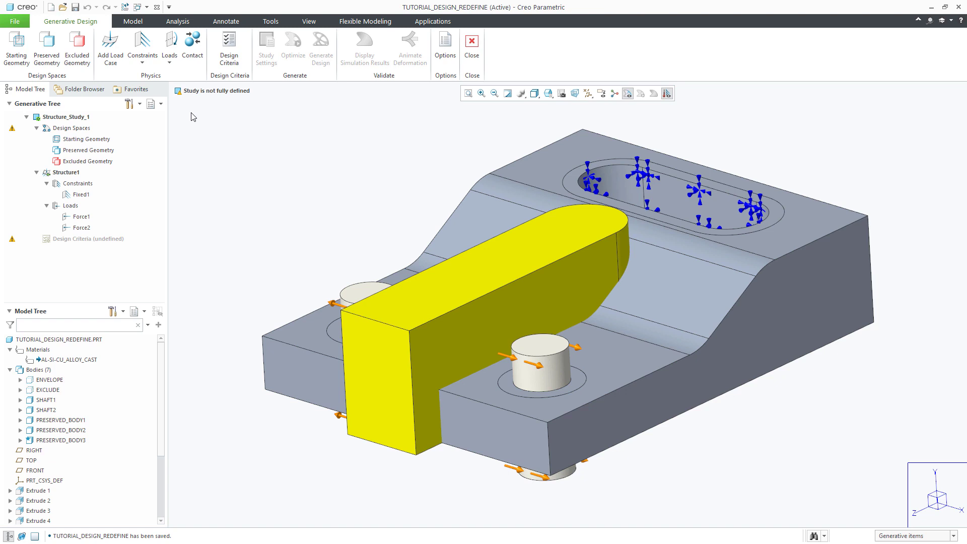
pyautogui.click(16, 48)
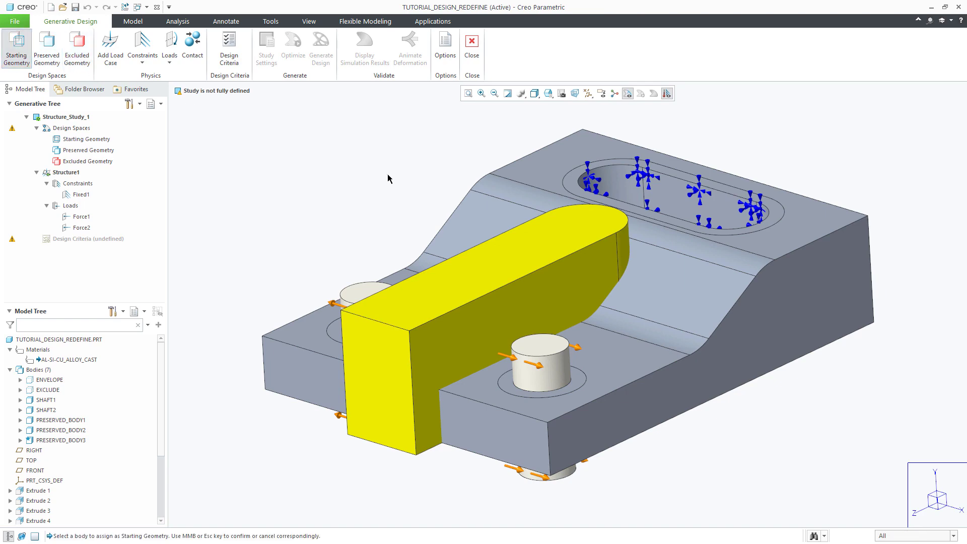
pyautogui.click(455, 211)
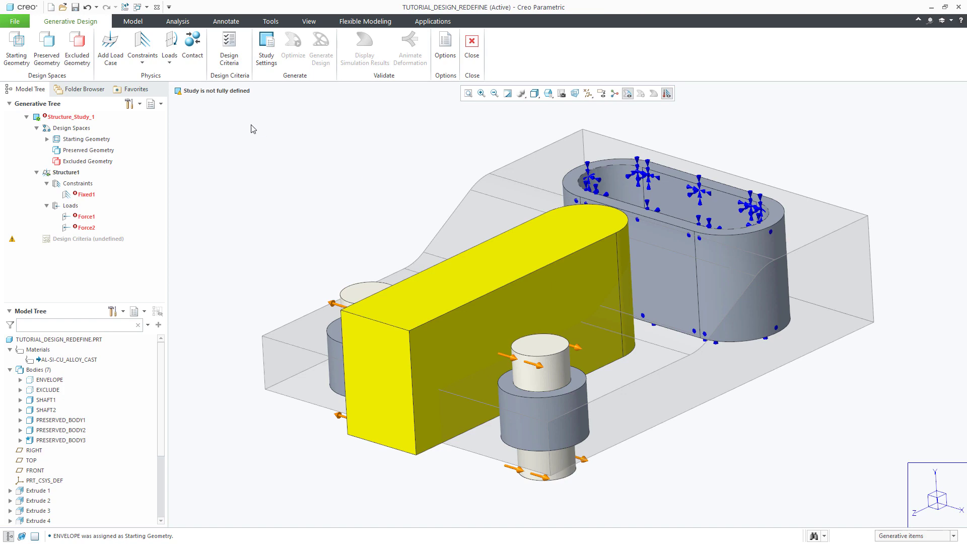
# Assign PRESERVED_BODY1, PRESERVED_BODY2 and PRESERVED_BODY3 as preserved geometry.
pyautogui.click(47, 46)
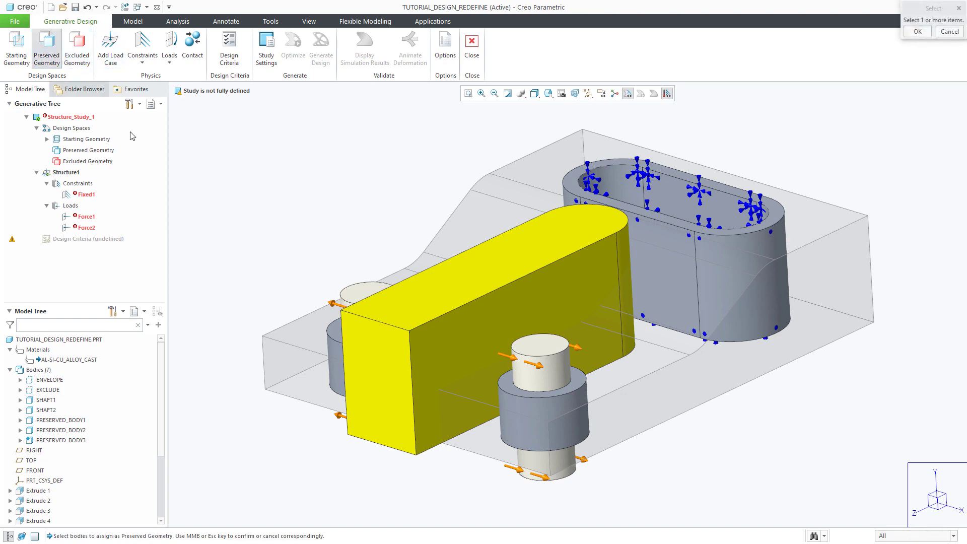
pyautogui.click(333, 334)
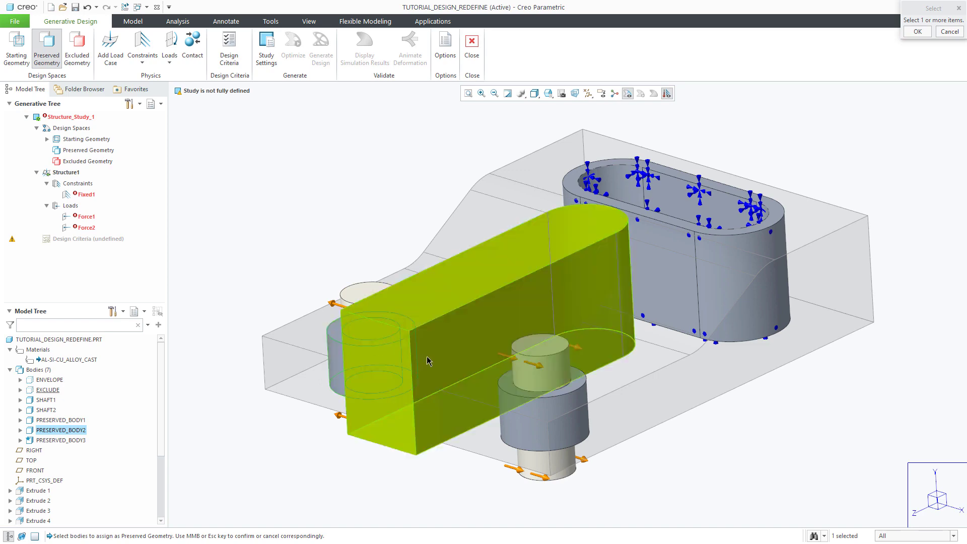
pyautogui.click(505, 386)
pyautogui.click(590, 220)
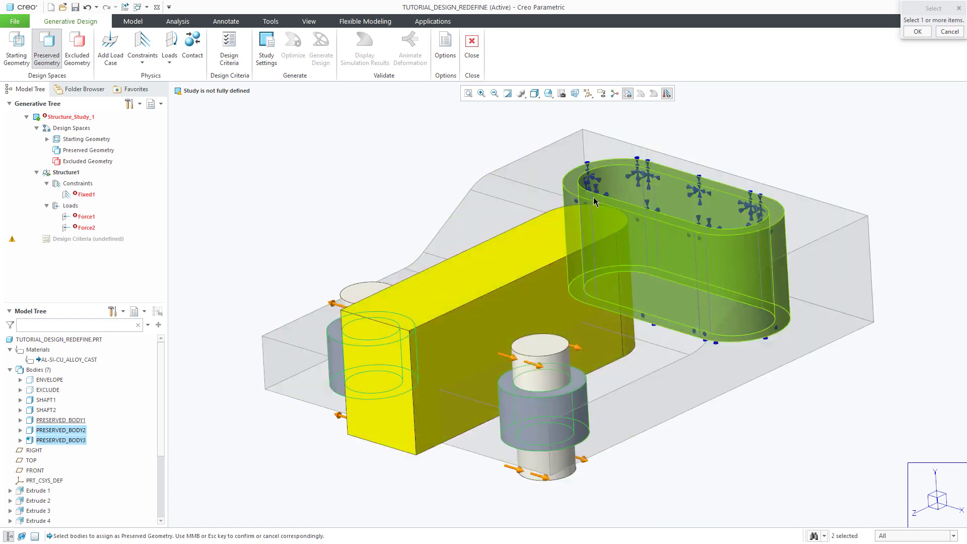
pyautogui.middleClick(441, 155)
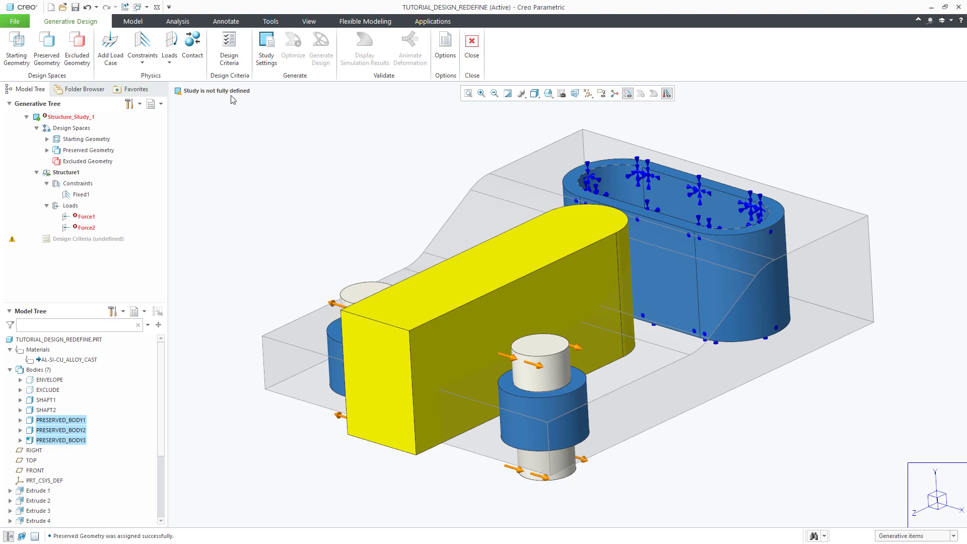
# Assign the long EXCLUDE body as excluded geometry.
pyautogui.click(77, 48)
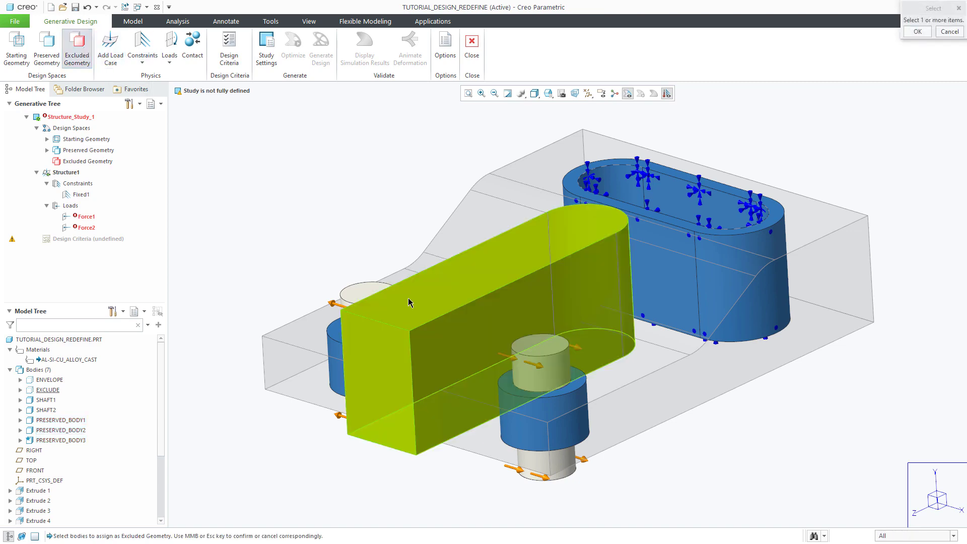
pyautogui.click(408, 298)
pyautogui.middleClick(316, 197)
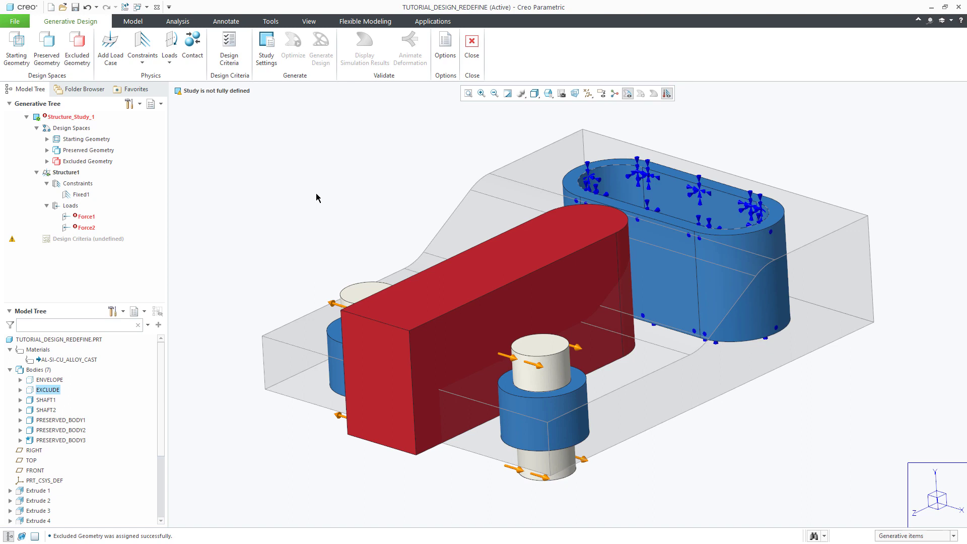
# Highlight the Structure1 load case and define a contact between SHAFT2 and the ENVELOPE body.
pyautogui.click(73, 173)
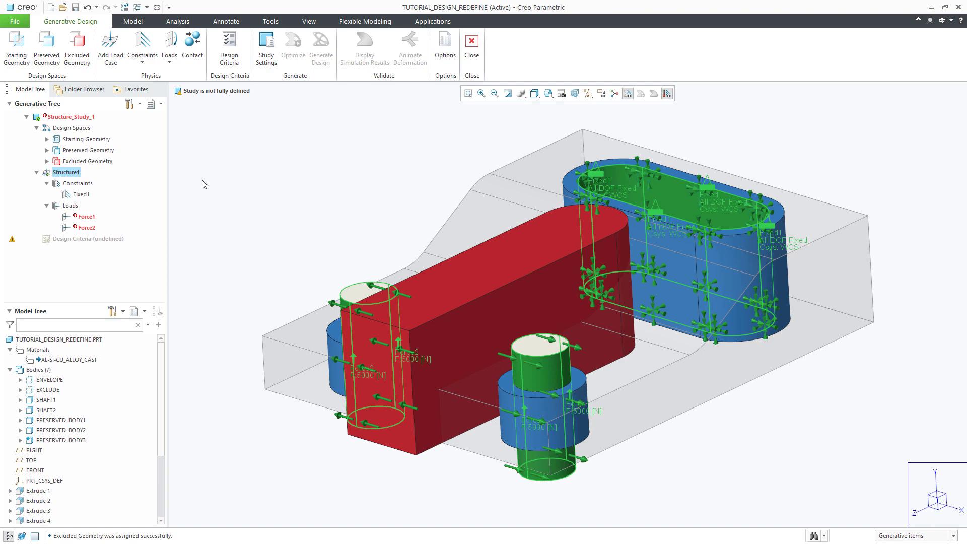
pyautogui.click(192, 43)
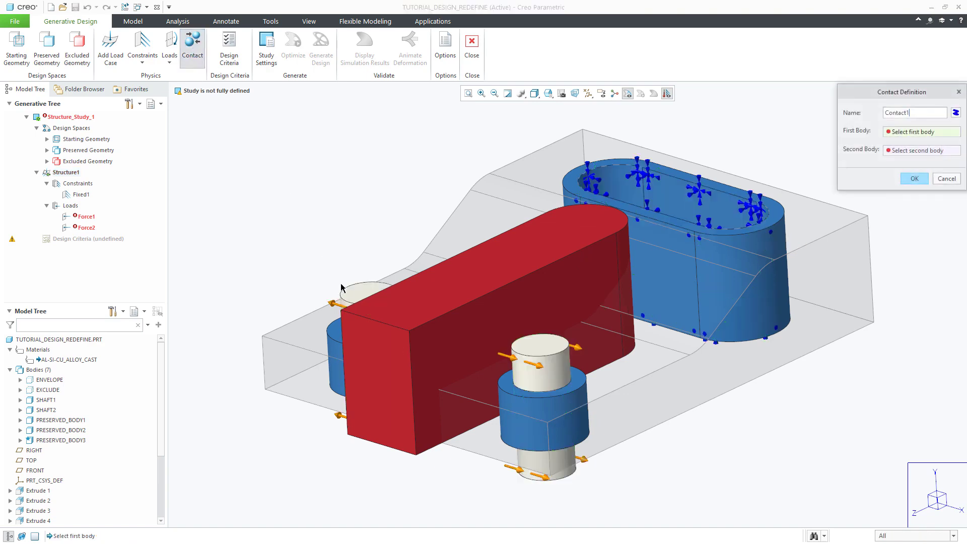
pyautogui.click(347, 296)
pyautogui.click(400, 225)
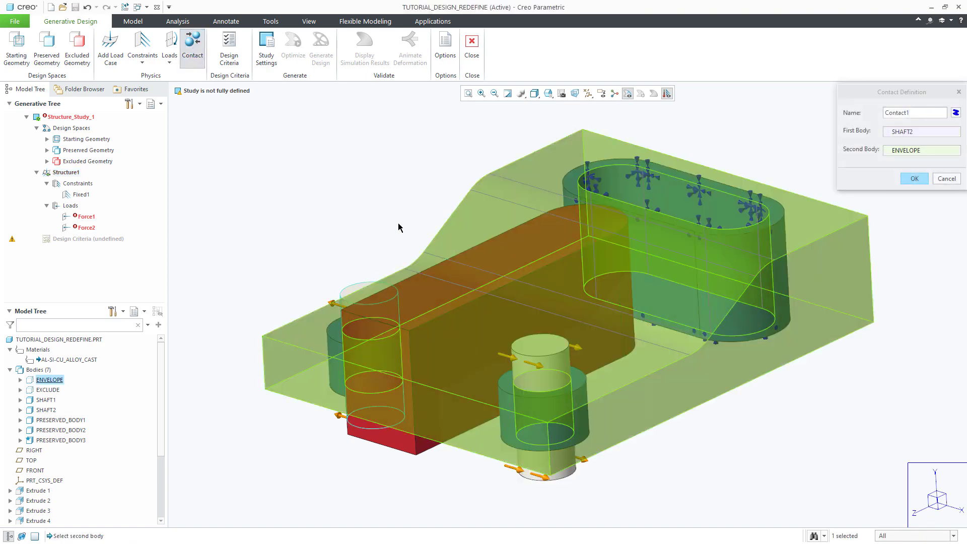
pyautogui.middleClick(359, 210)
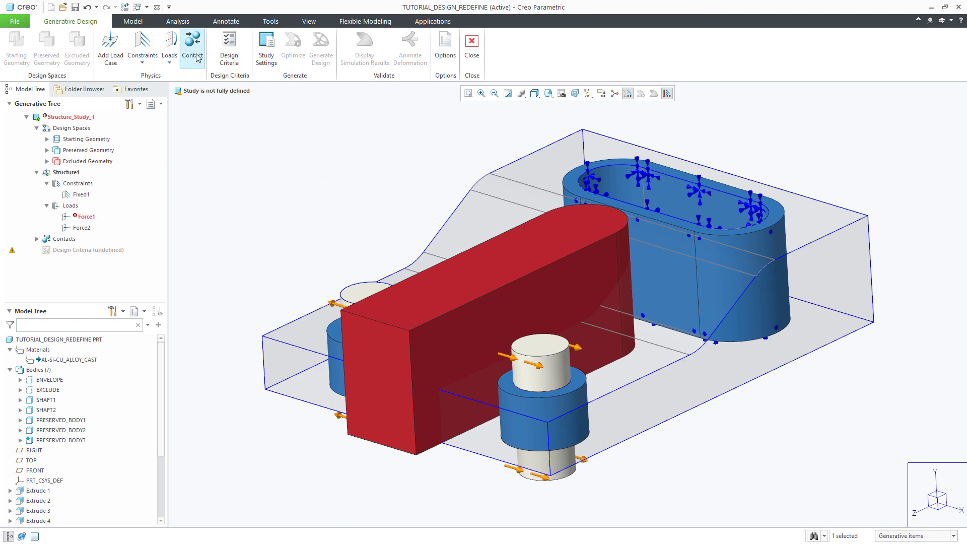
# Define a second contact between SHAFT1 and the ENVELOPE body.
pyautogui.click(541, 357)
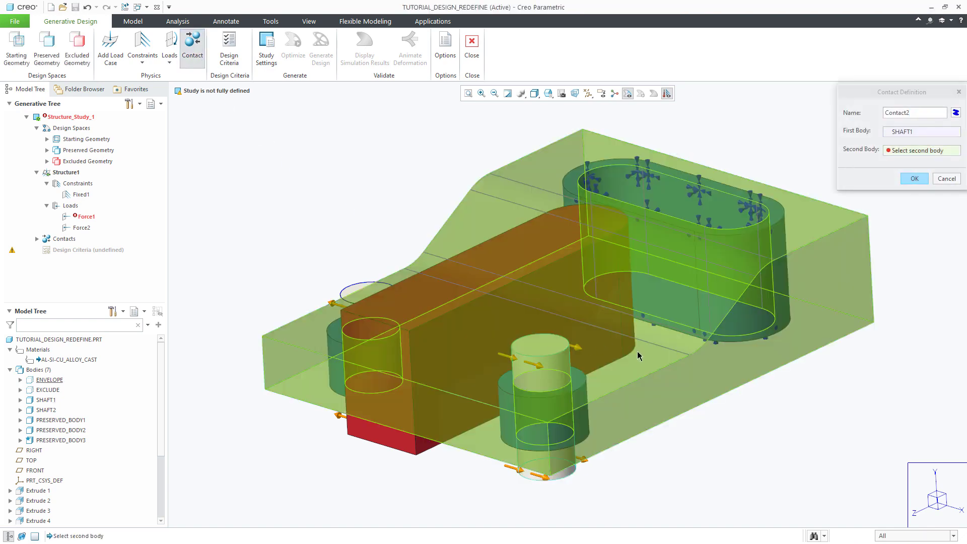
pyautogui.click(638, 353)
pyautogui.middleClick(759, 423)
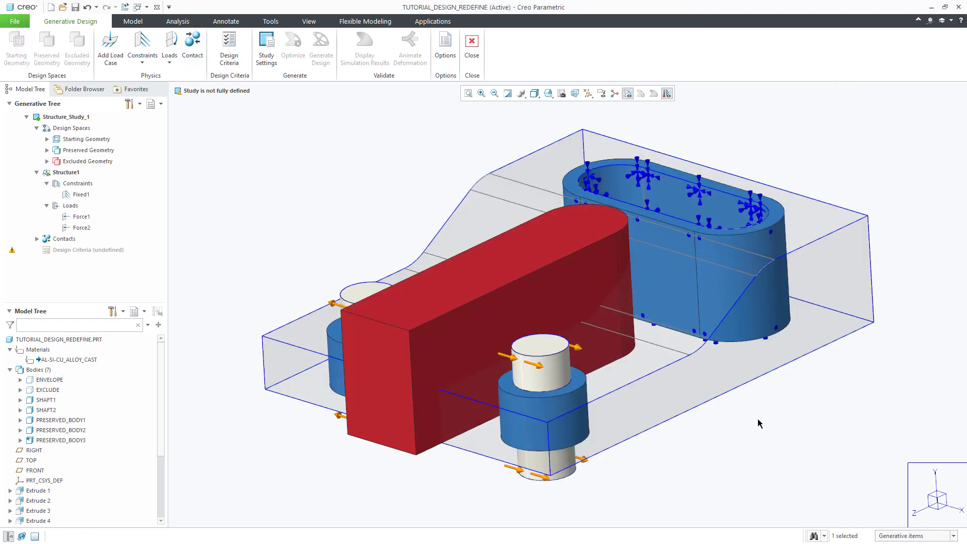
# Add a second load case and apply a fixed constraint to the inner surfaces of the slotted preserved body.
pyautogui.click(120, 54)
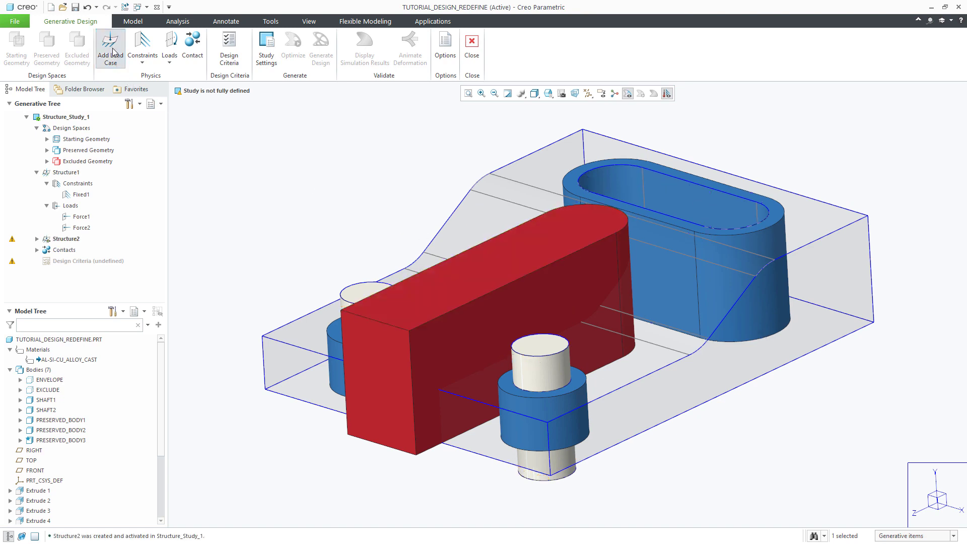
pyautogui.click(142, 45)
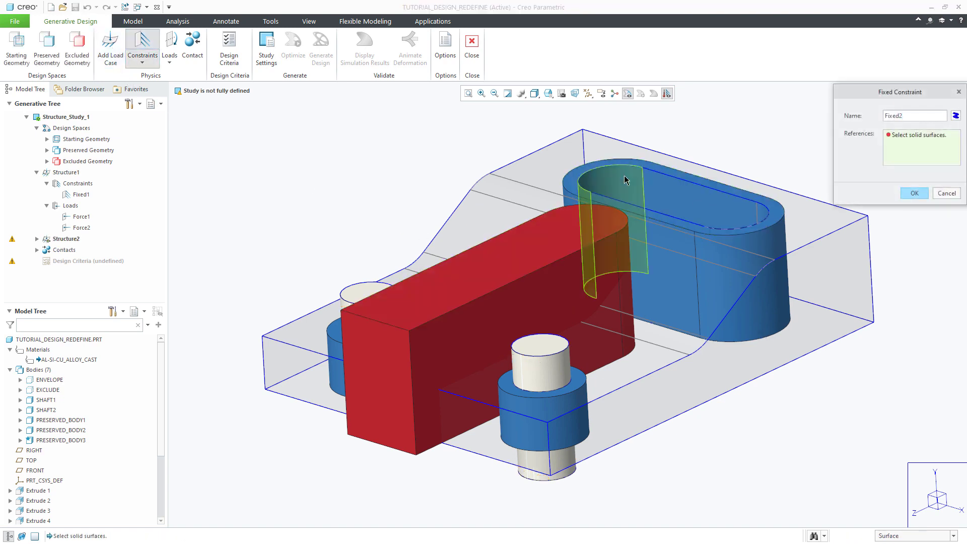
pyautogui.click(665, 197)
pyautogui.keyDown('ctrl'); pyautogui.click(669, 199); pyautogui.keyUp('ctrl')
pyautogui.keyDown('ctrl'); pyautogui.click(758, 217); pyautogui.keyUp('ctrl')
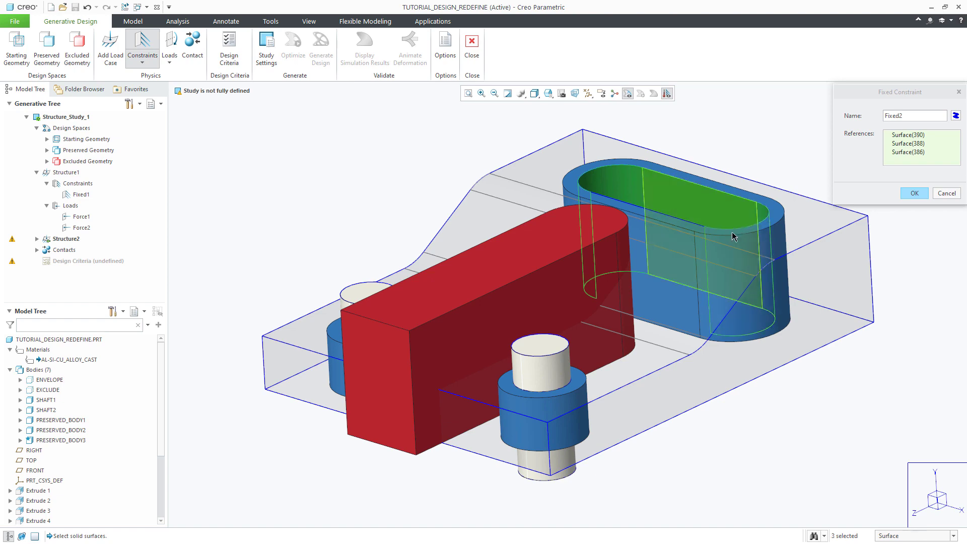
pyautogui.middleClick(670, 253)
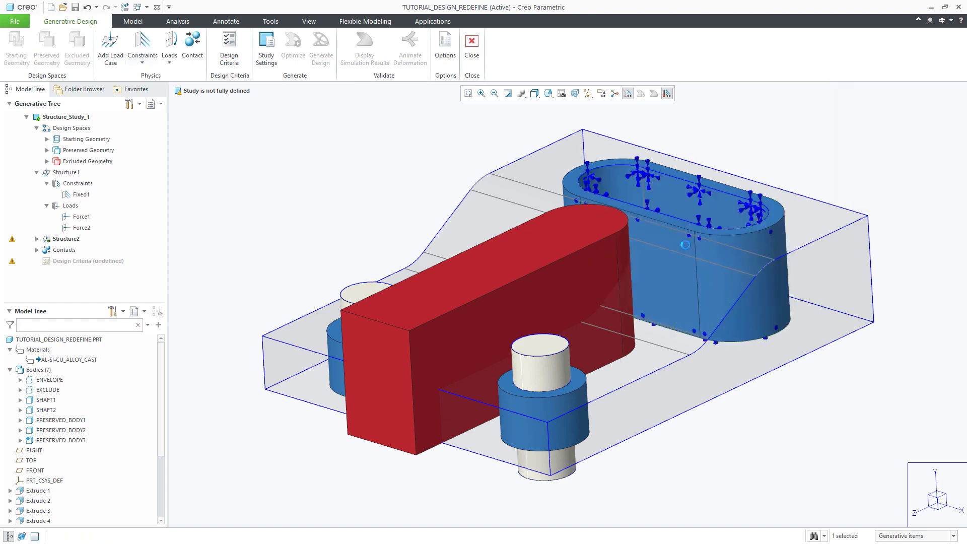
# Apply a moment load to the bottom ring faces of both cylindrical preserved bodies, using directional components with Y set to 3500 mm N.
pyautogui.click(169, 41)
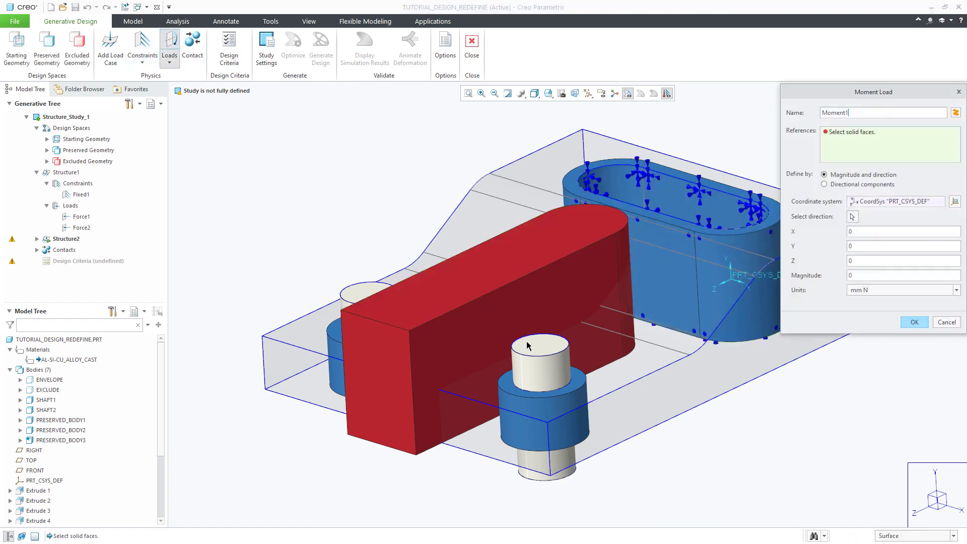
pyautogui.moveTo(527, 346); pyautogui.dragTo(573, 215, button='middle')
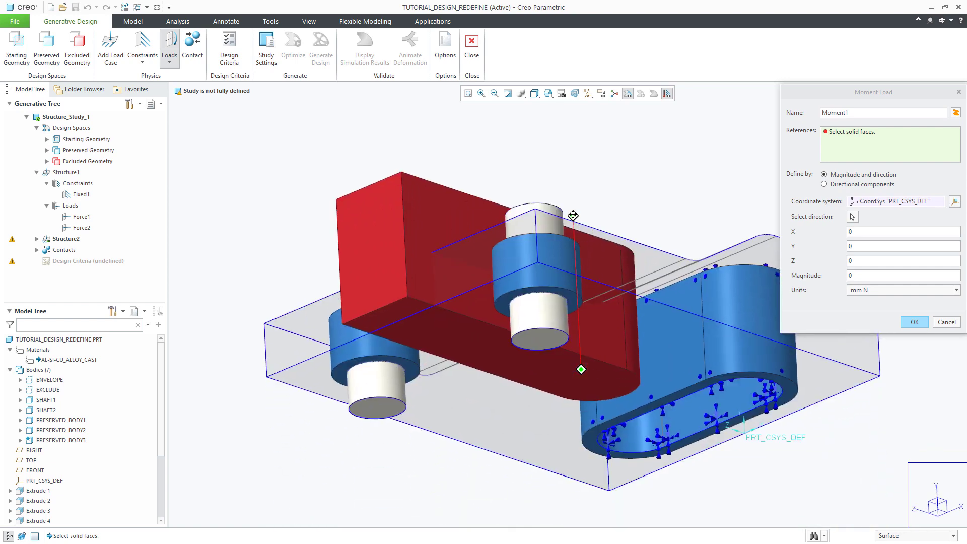
pyautogui.click(503, 304)
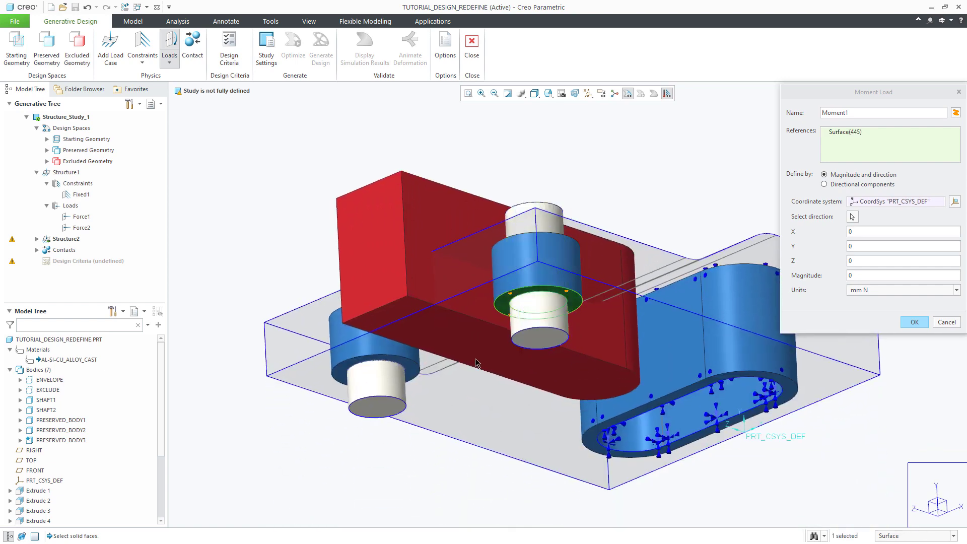
pyautogui.keyDown('ctrl'); pyautogui.click(418, 373); pyautogui.keyUp('ctrl')
pyautogui.click(824, 185)
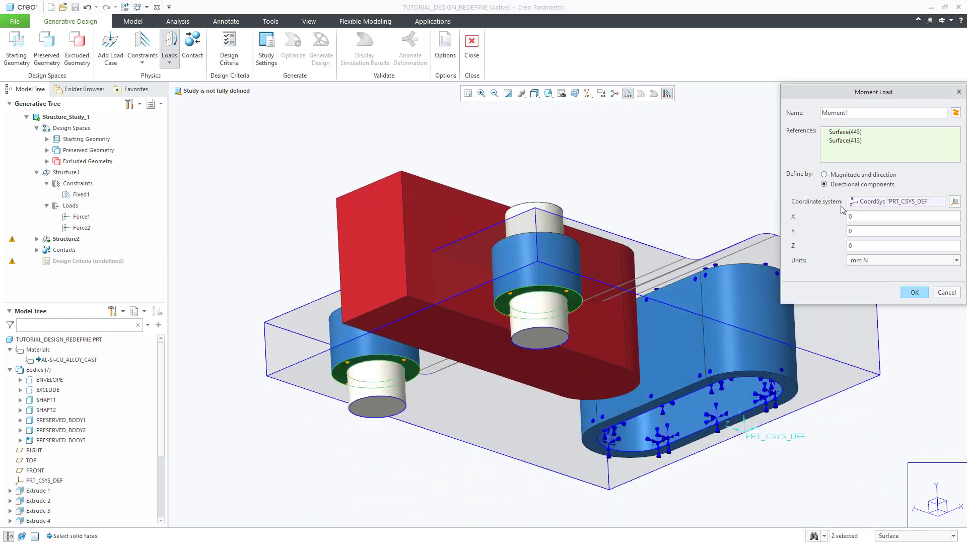
pyautogui.click(871, 231)
pyautogui.write('3500')
pyautogui.click(913, 292)
pyautogui.moveTo(655, 188); pyautogui.dragTo(660, 229, button='middle')
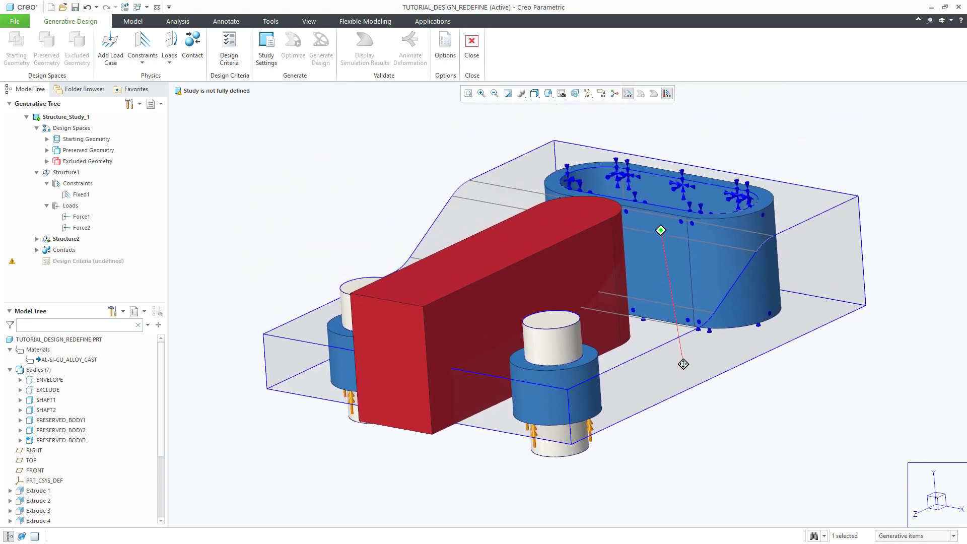
pyautogui.click(396, 227)
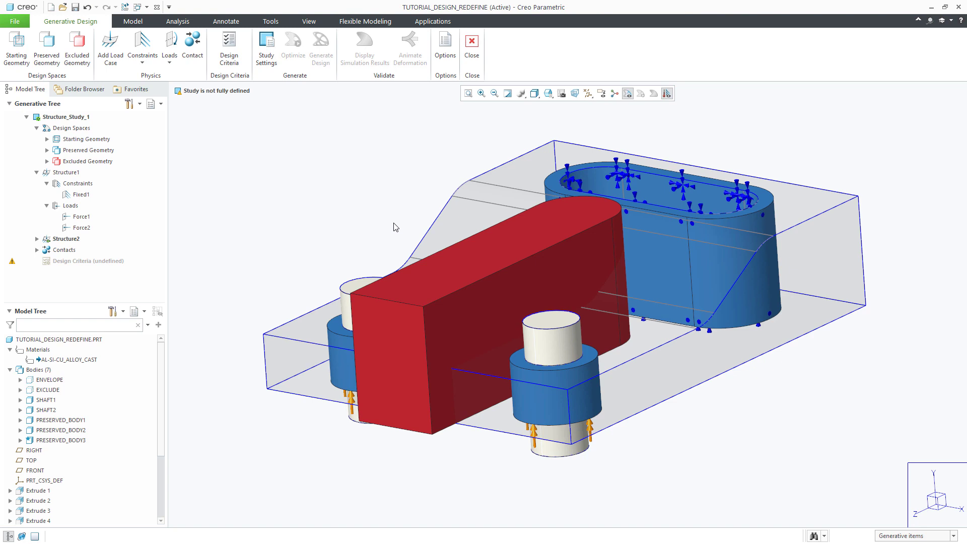
# Create design criteria with a 30% volume limit and a planar symmetry constraint about the RIGHT datum plane.
pyautogui.click(231, 51)
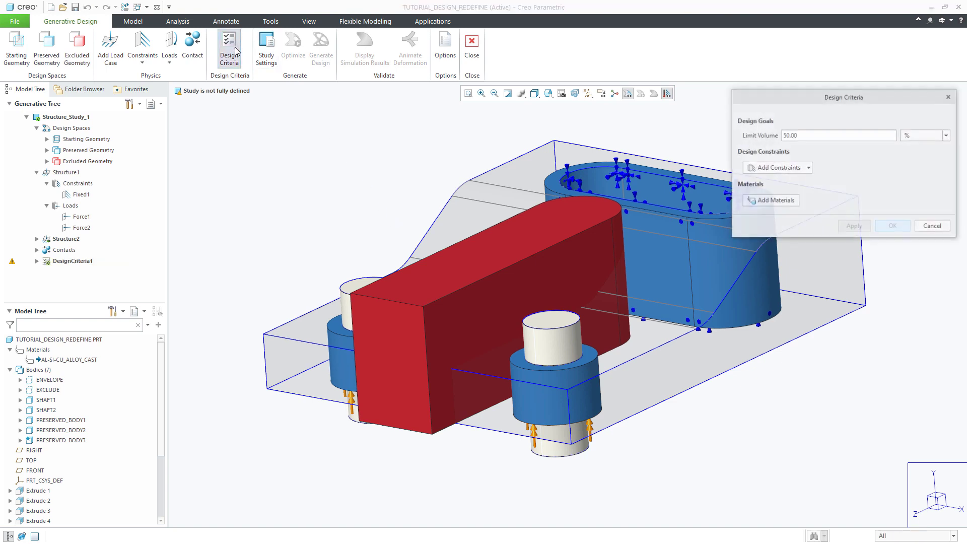
pyautogui.click(806, 135)
pyautogui.write('30')
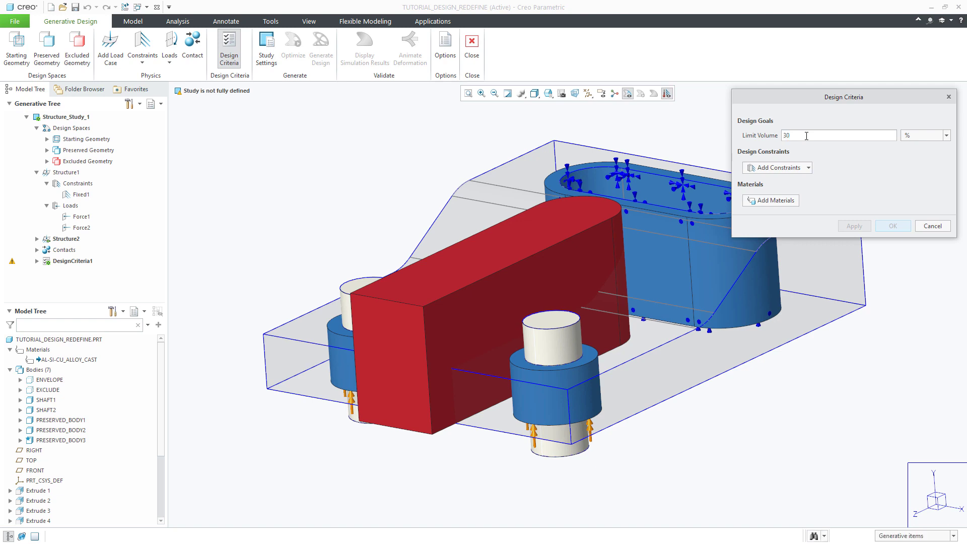
pyautogui.click(781, 169)
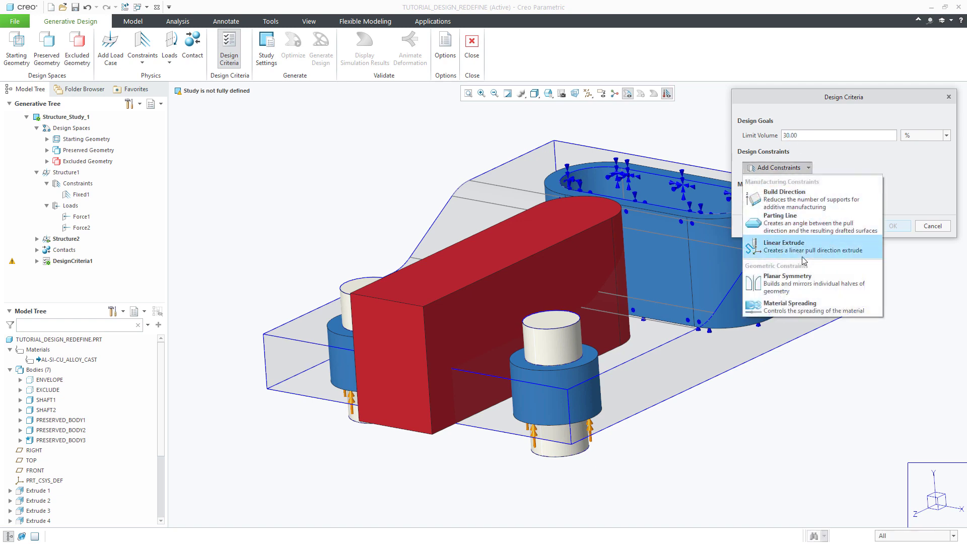
pyautogui.click(802, 282)
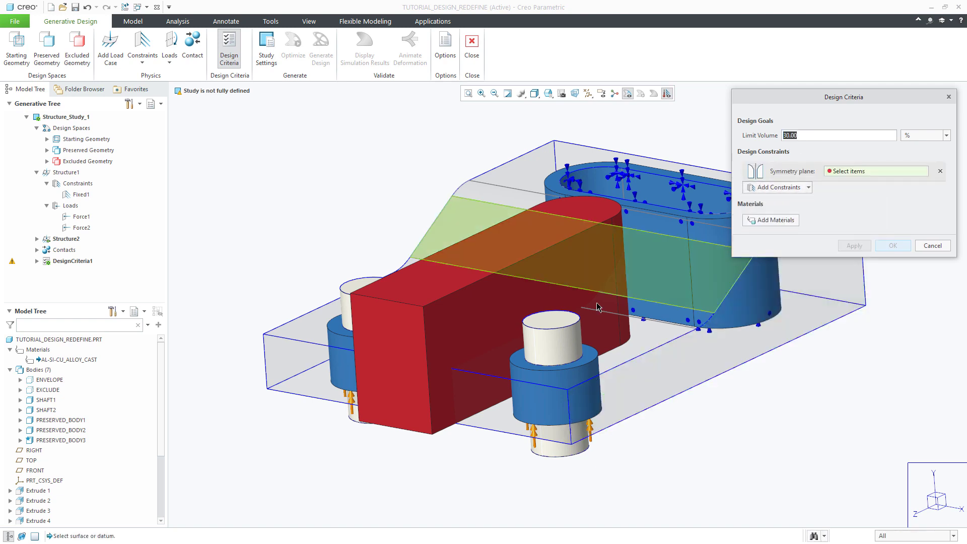
pyautogui.click(34, 450)
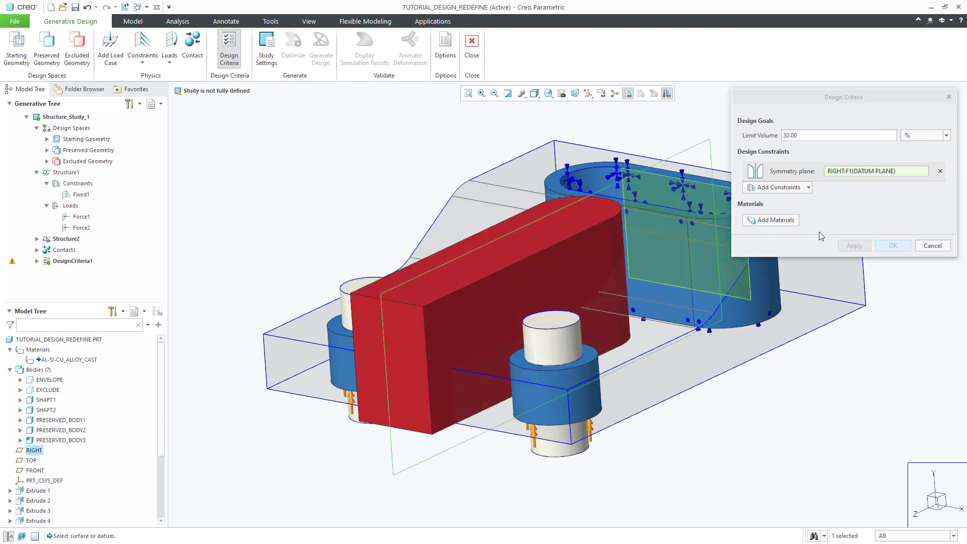
# Add AL-SI-CU_ALLOY_CAST as the design criteria material and start the study optimization.
pyautogui.click(750, 222)
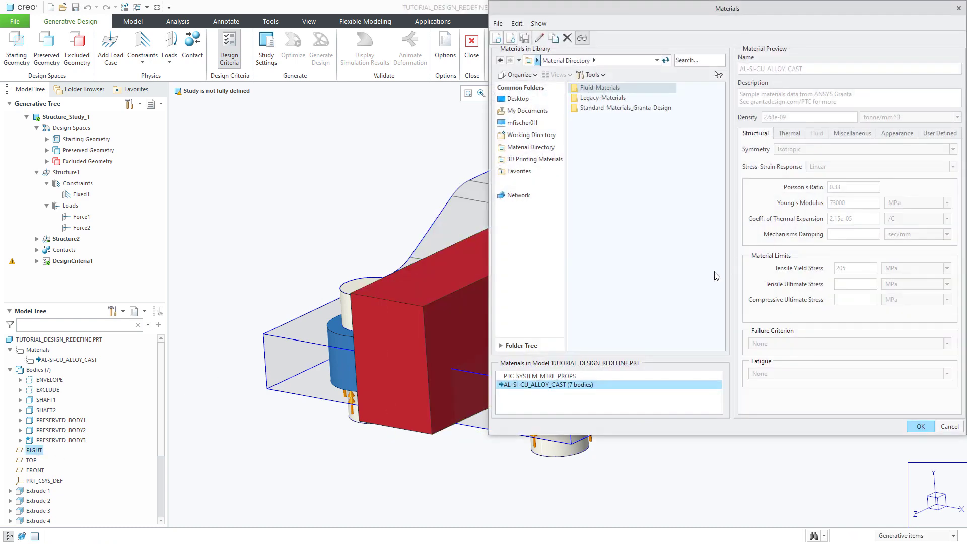
pyautogui.press('Return')
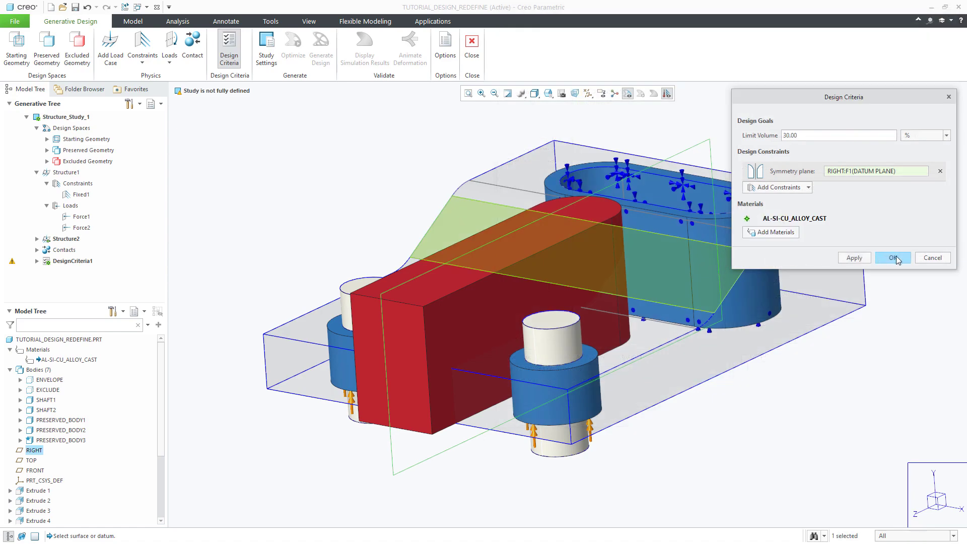
pyautogui.click(893, 258)
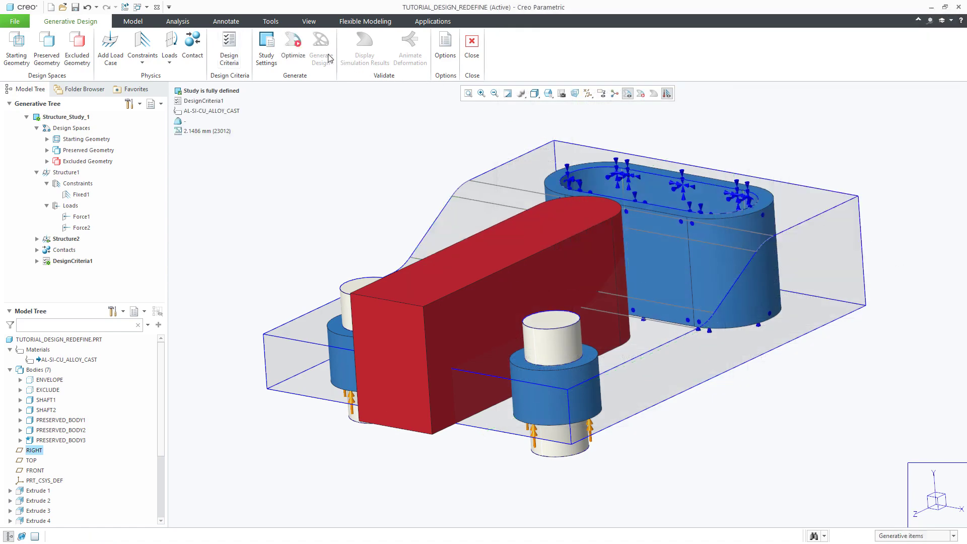
pyautogui.click(293, 45)
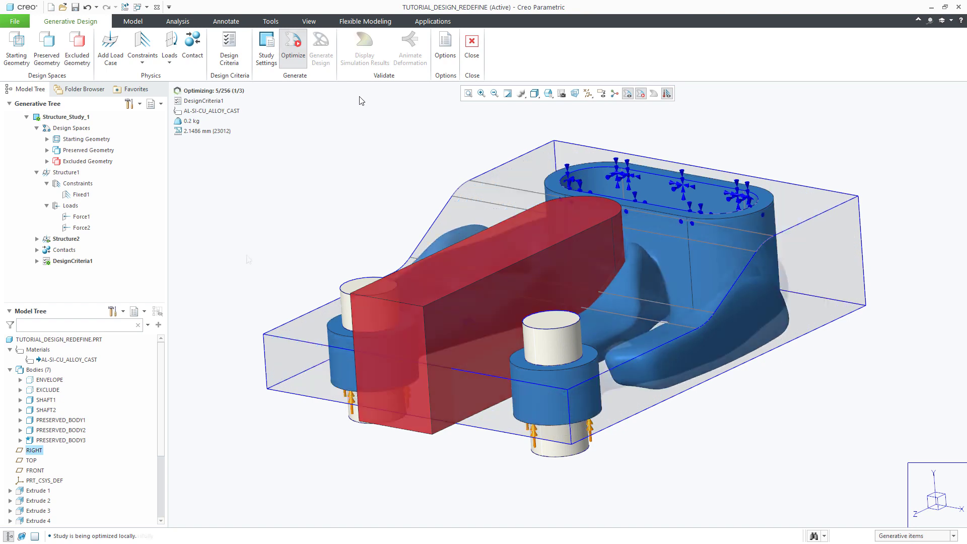
# Display the simulation results for Structure2 and compare the Displacement and Von Mises Stress fringe plots.
pyautogui.moveTo(246, 264)
pyautogui.mouseDown(button='middle')
pyautogui.moveTo(262, 276)
pyautogui.moveTo(269, 267)
pyautogui.mouseUp(button='middle')
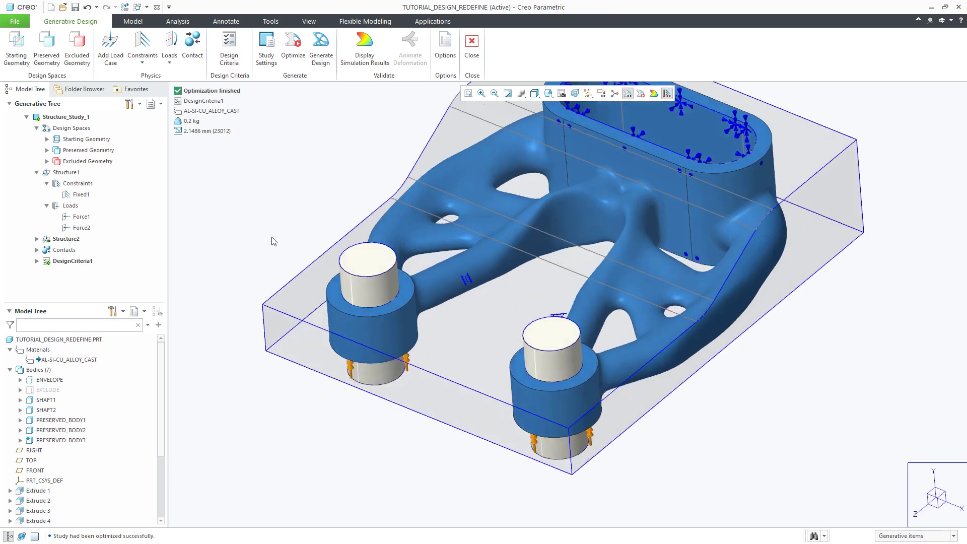
pyautogui.click(363, 46)
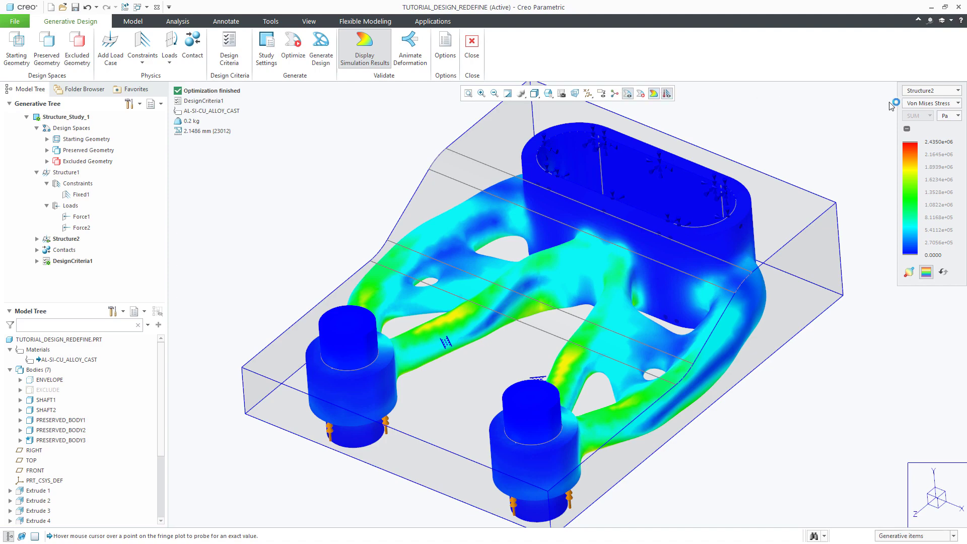
pyautogui.click(920, 103)
pyautogui.click(924, 125)
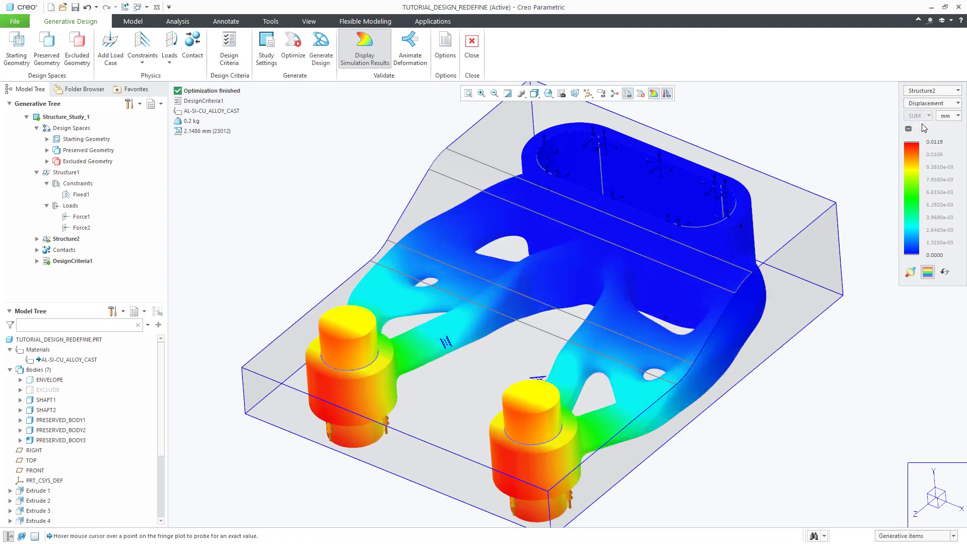
pyautogui.click(926, 104)
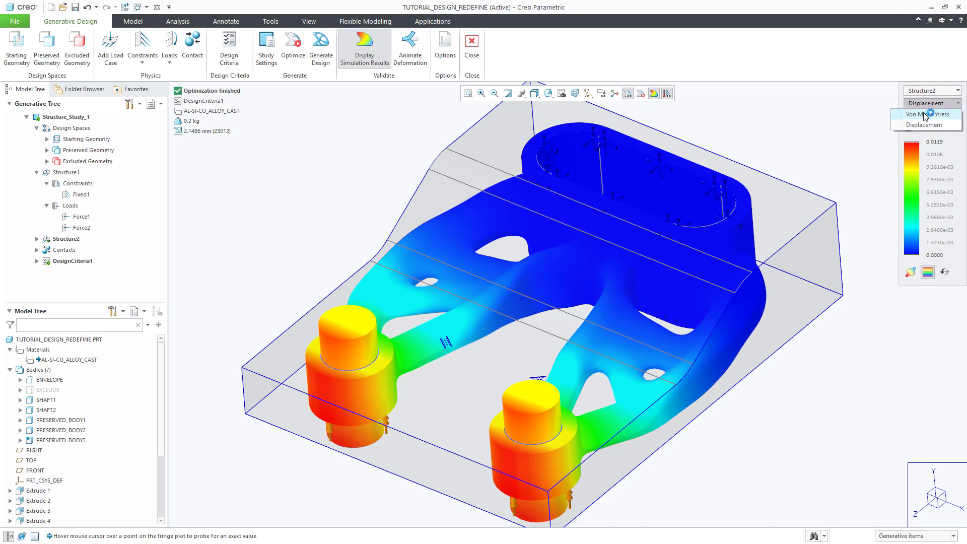
pyautogui.click(928, 115)
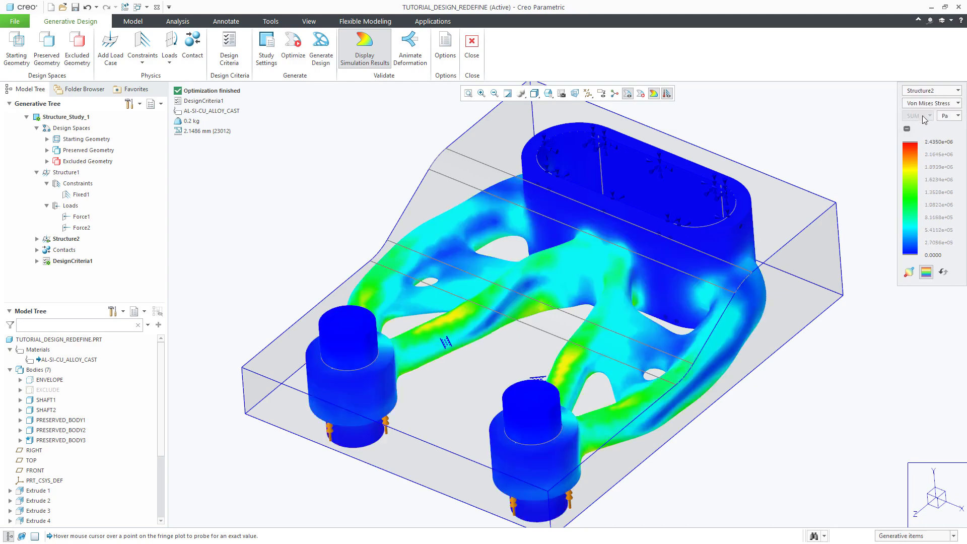
# Probe the Von Mises stress at points on the fringe plot of the optimized arms.
pyautogui.click(909, 272)
pyautogui.moveTo(811, 448); pyautogui.dragTo(808, 430, button='middle')
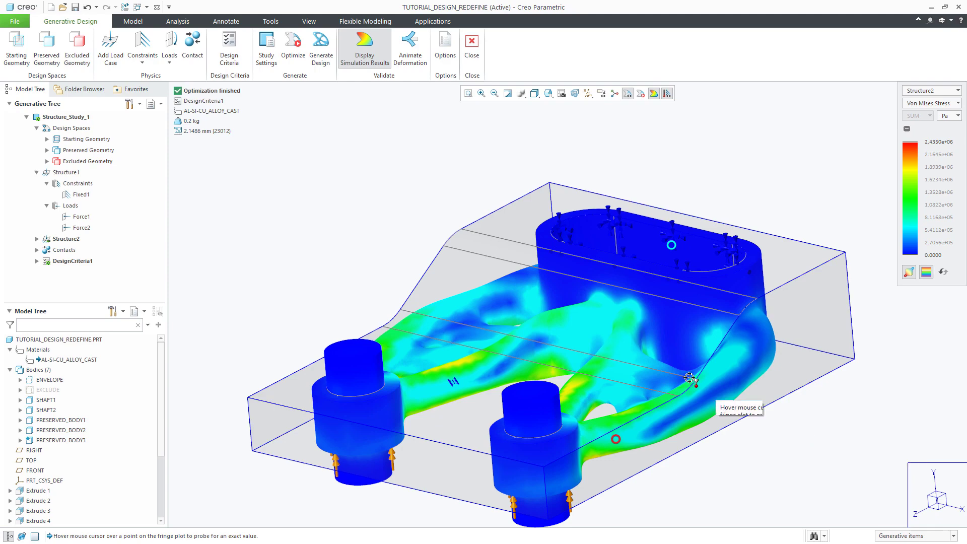
pyautogui.moveTo(627, 342)
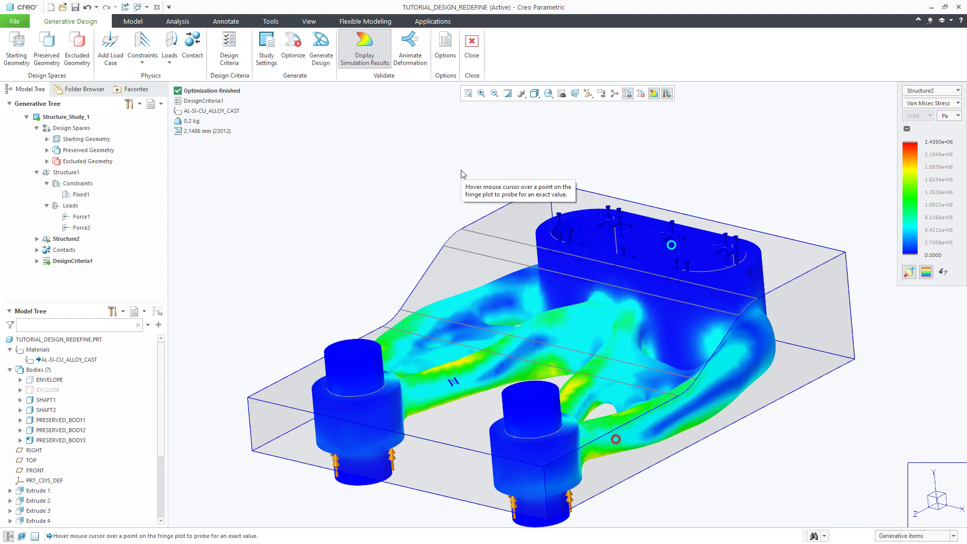
# Generate the design as a new part reconstructed to B-Rep and save it under the file name result.
pyautogui.click(323, 49)
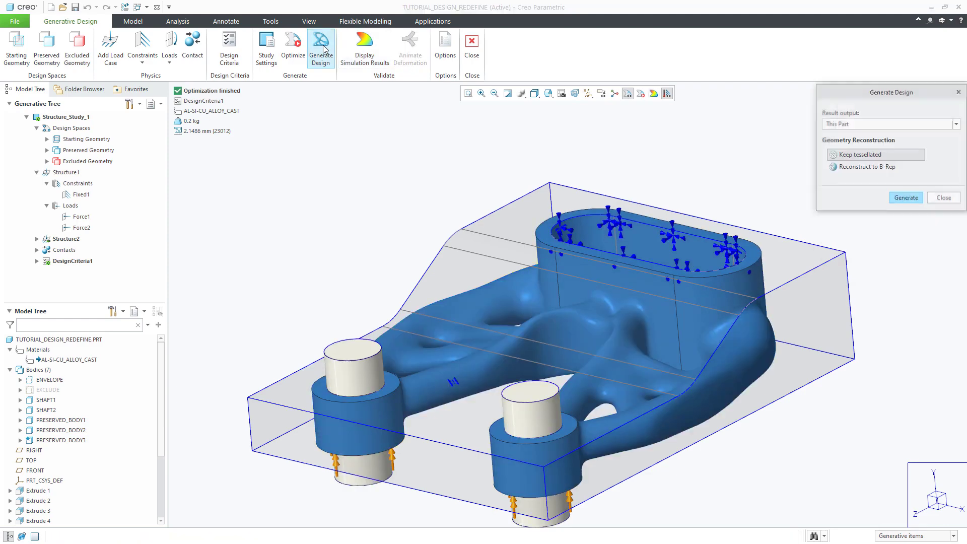
pyautogui.click(839, 125)
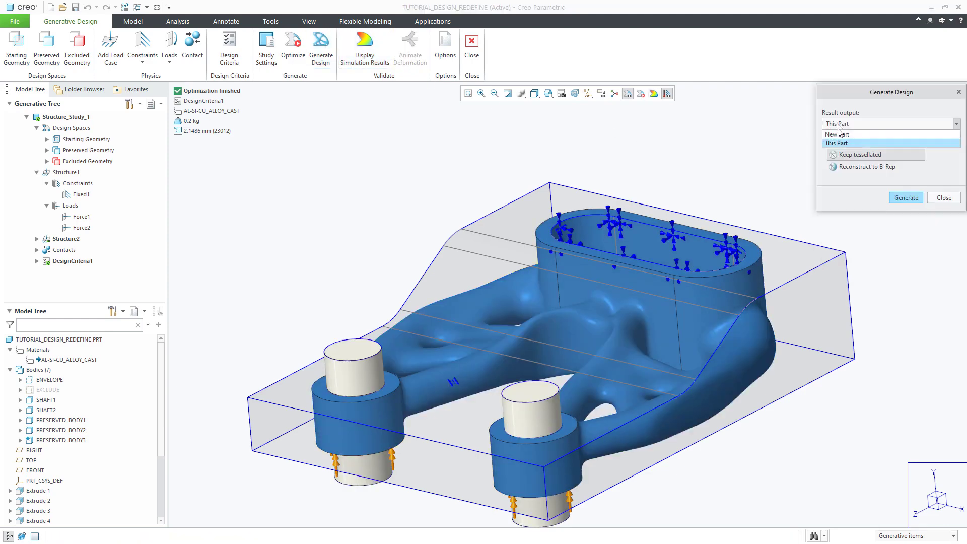
pyautogui.click(839, 132)
pyautogui.click(850, 167)
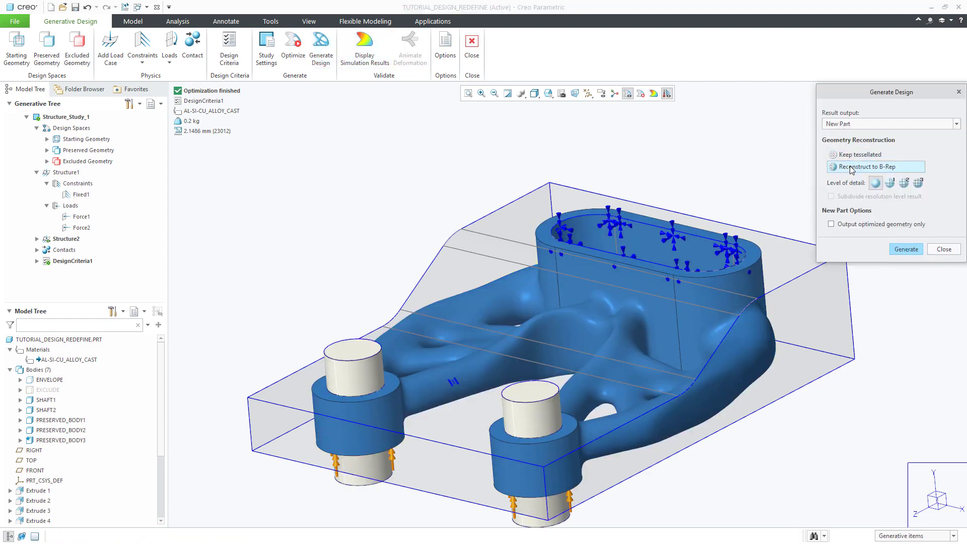
pyautogui.click(905, 250)
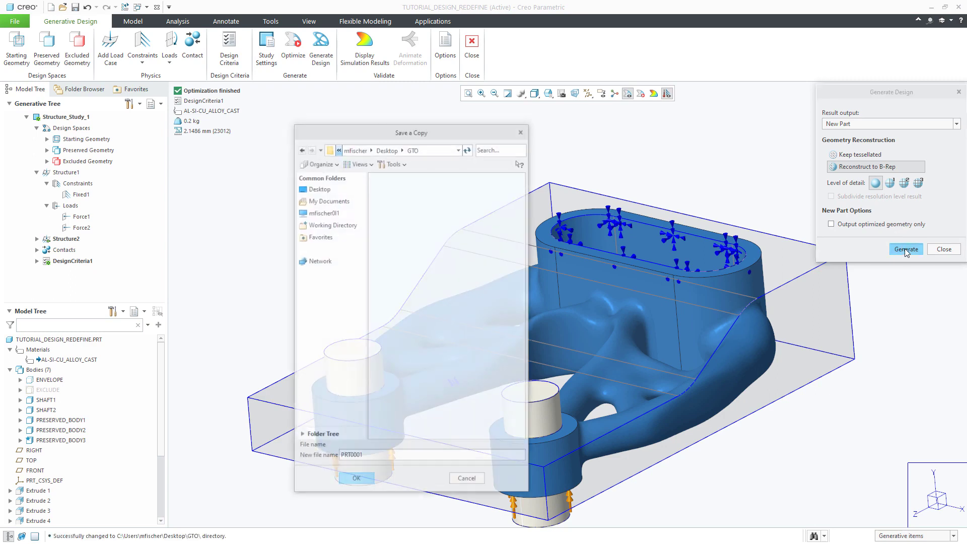
pyautogui.doubleClick(400, 457)
pyautogui.write('resu')
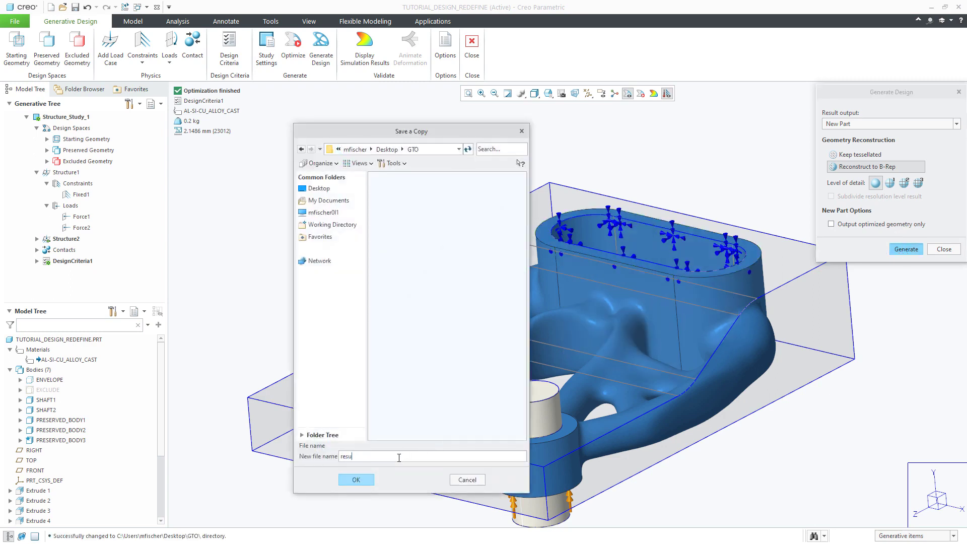
pyautogui.write('lt')
pyautogui.click(368, 479)
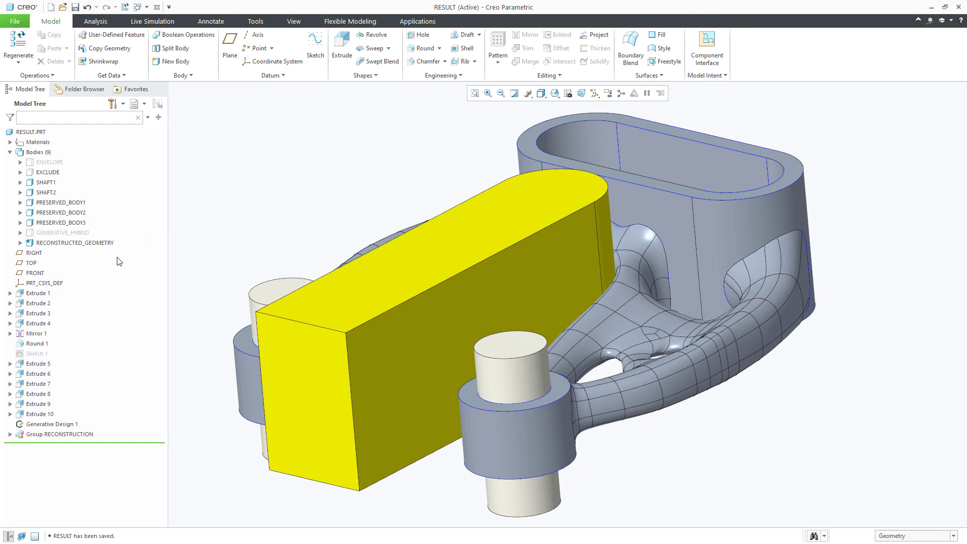
# Redefine Extrude 5 of the excluded body by replacing its internal section with Sketch 1.
pyautogui.rightClick(44, 365)
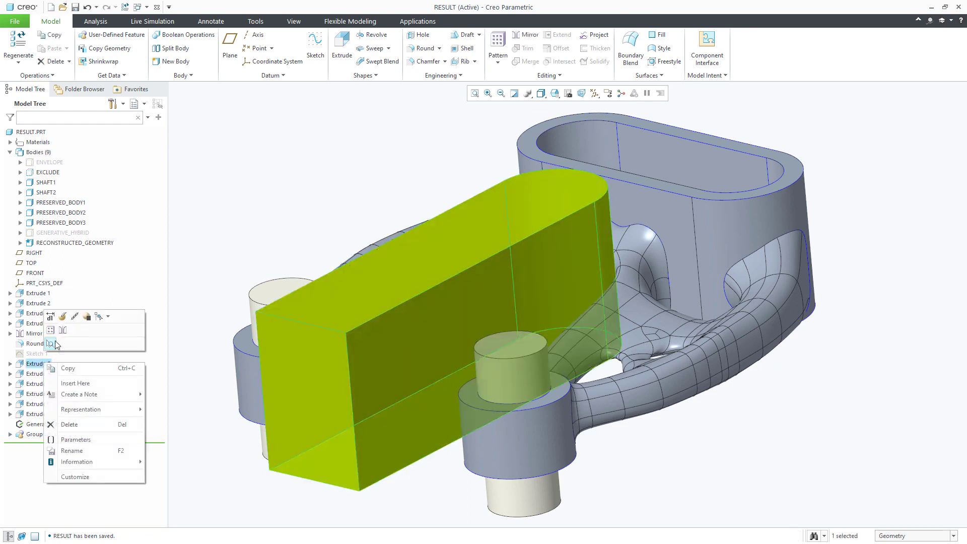
pyautogui.click(62, 318)
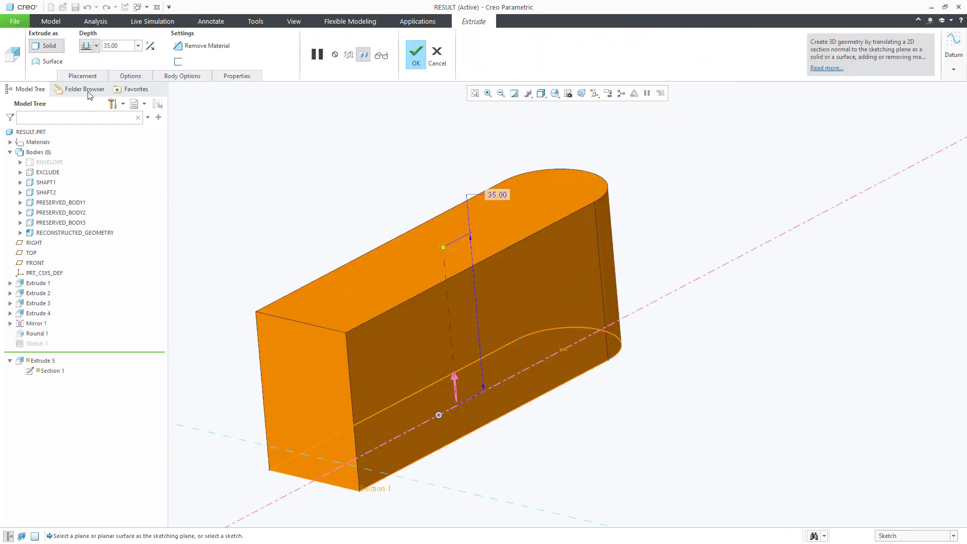
pyautogui.click(85, 75)
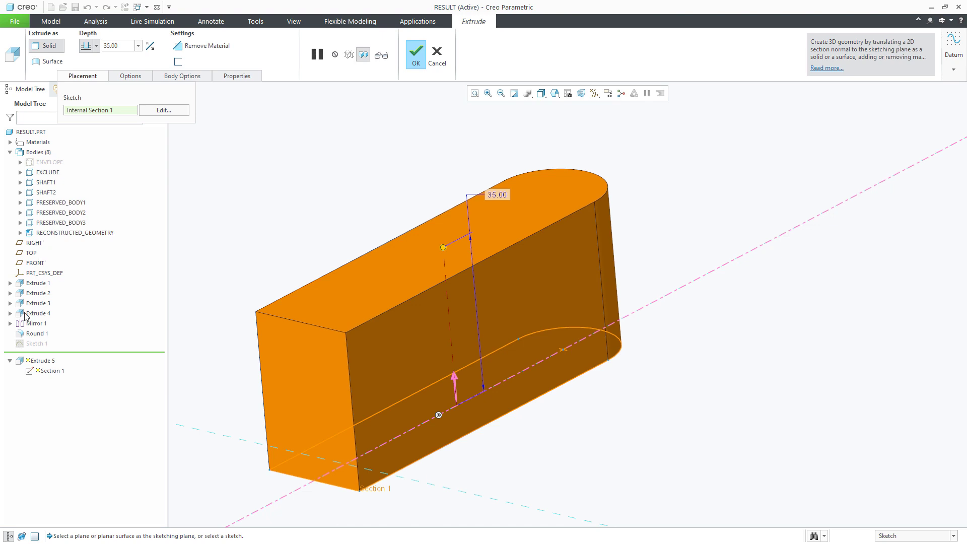
pyautogui.click(33, 343)
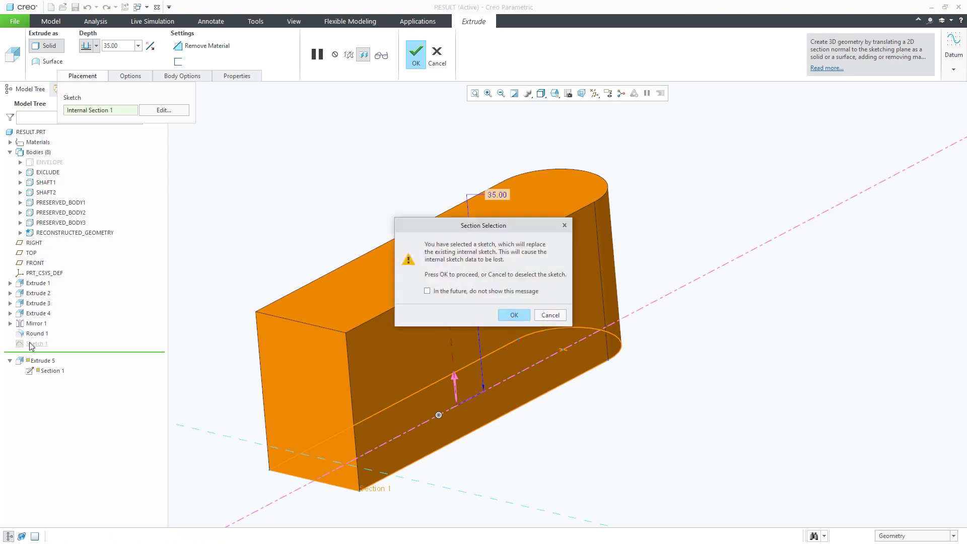
pyautogui.click(523, 318)
pyautogui.click(416, 49)
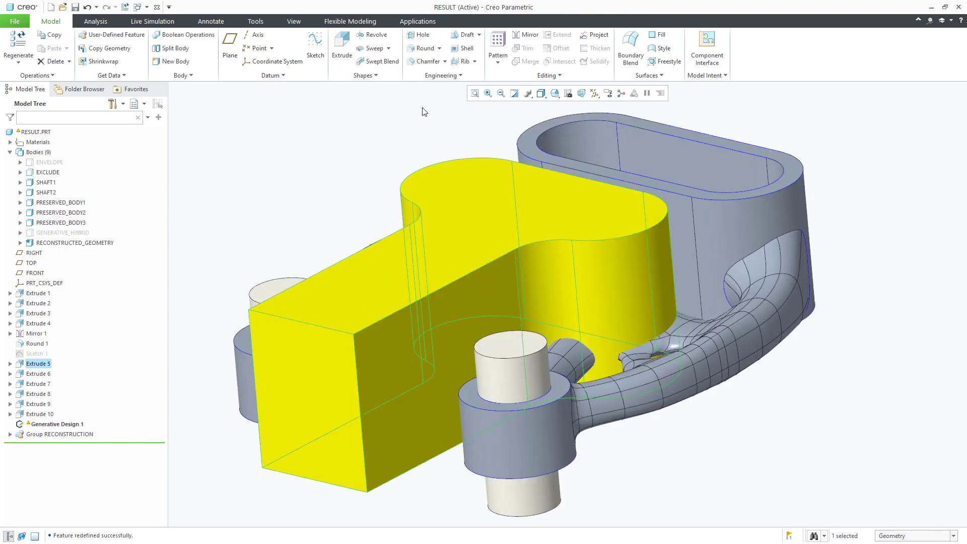
pyautogui.click(423, 112)
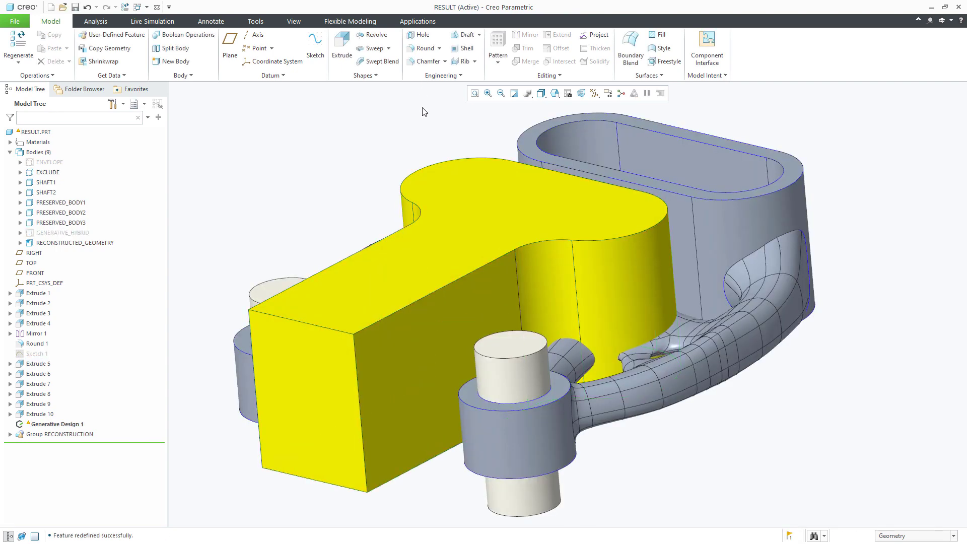
# Edit the Generative Design 1 study and add a build direction constraint to DesignCriteria1, referencing the TOP datum plane with a critical angle of 35.
pyautogui.rightClick(77, 427)
pyautogui.click(88, 406)
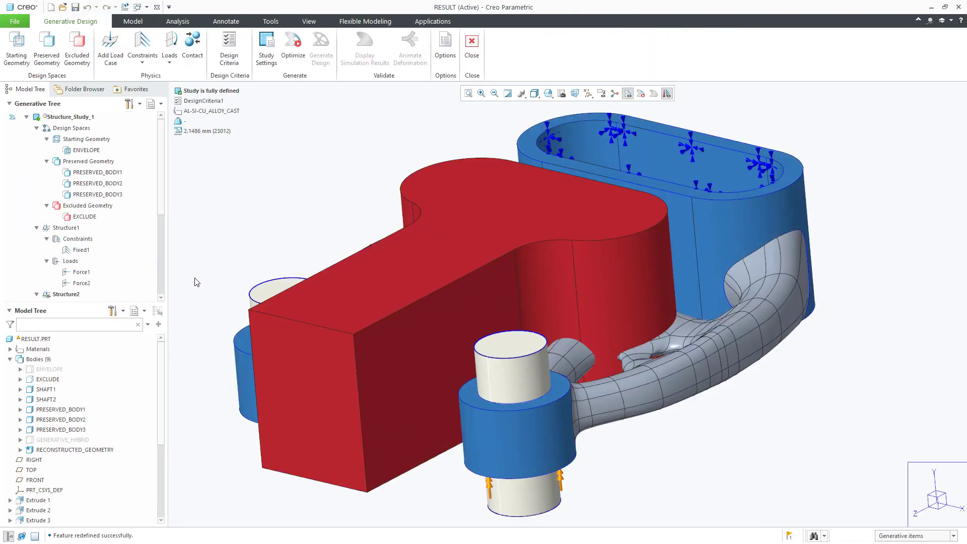
pyautogui.moveTo(162, 205); pyautogui.dragTo(154, 298)
pyautogui.rightClick(60, 240)
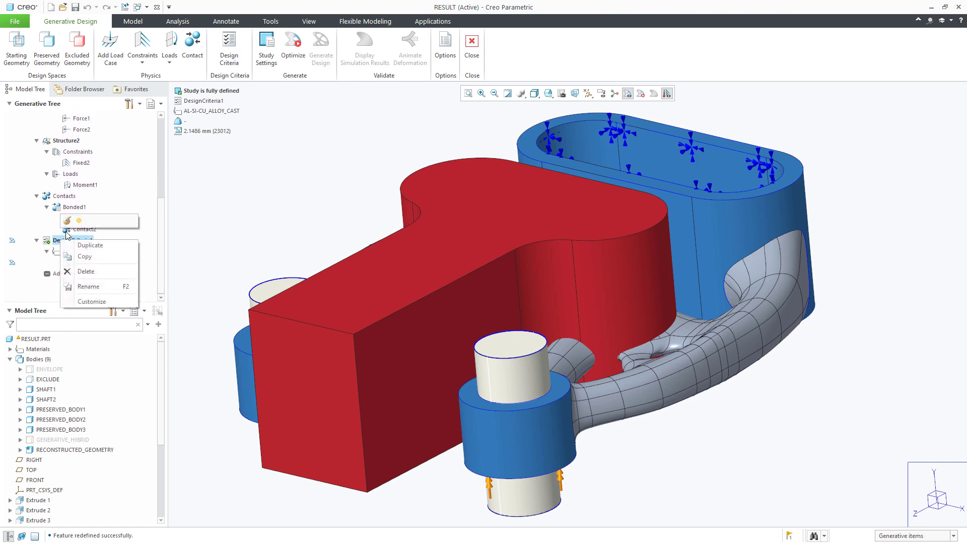
pyautogui.click(68, 221)
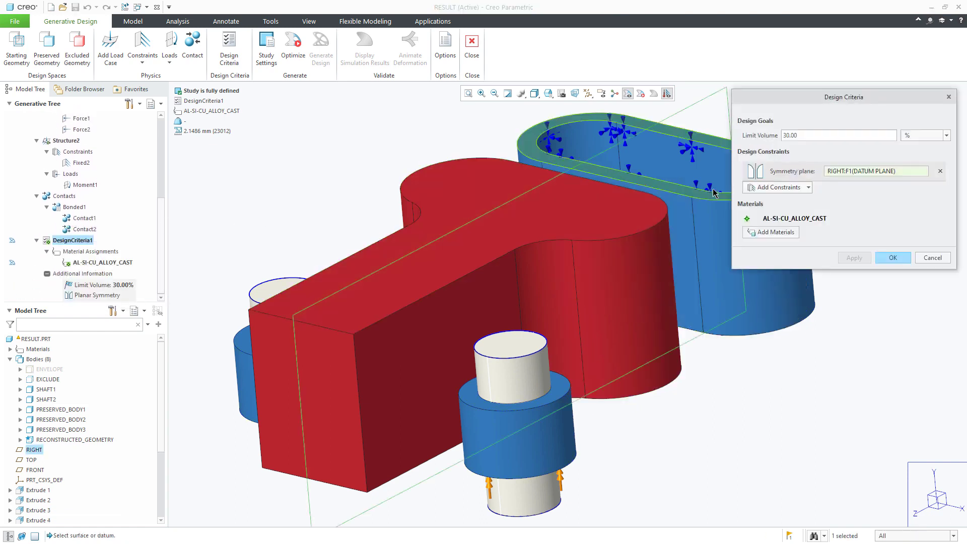
pyautogui.click(783, 187)
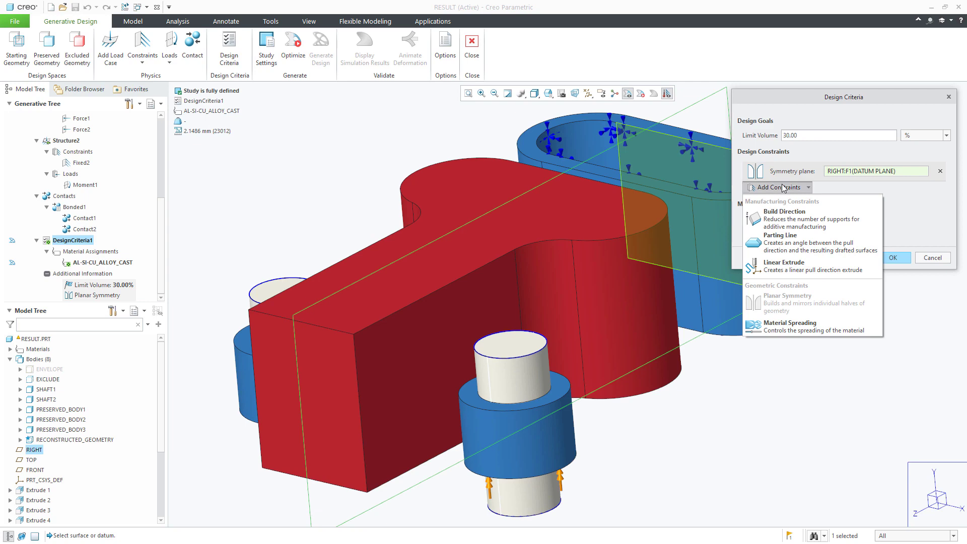
pyautogui.click(795, 215)
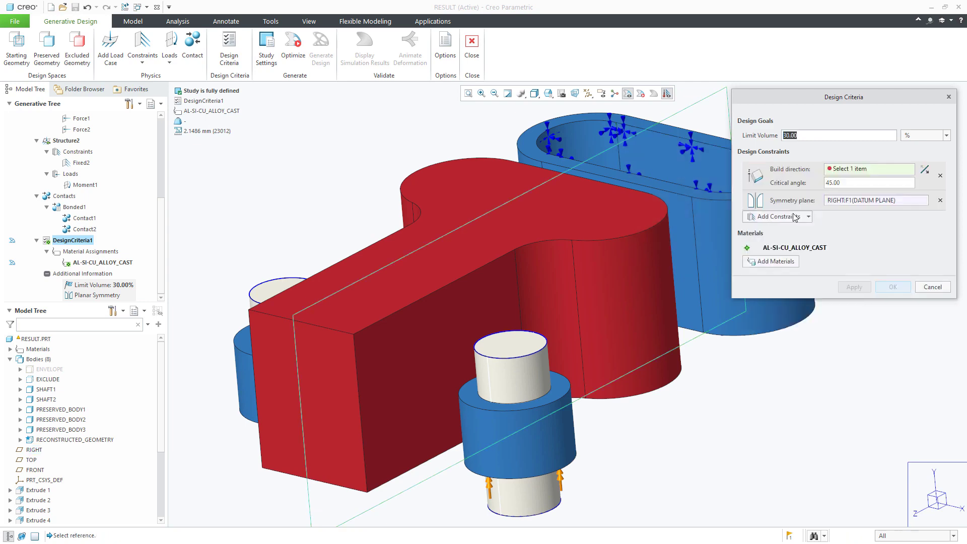
pyautogui.click(31, 460)
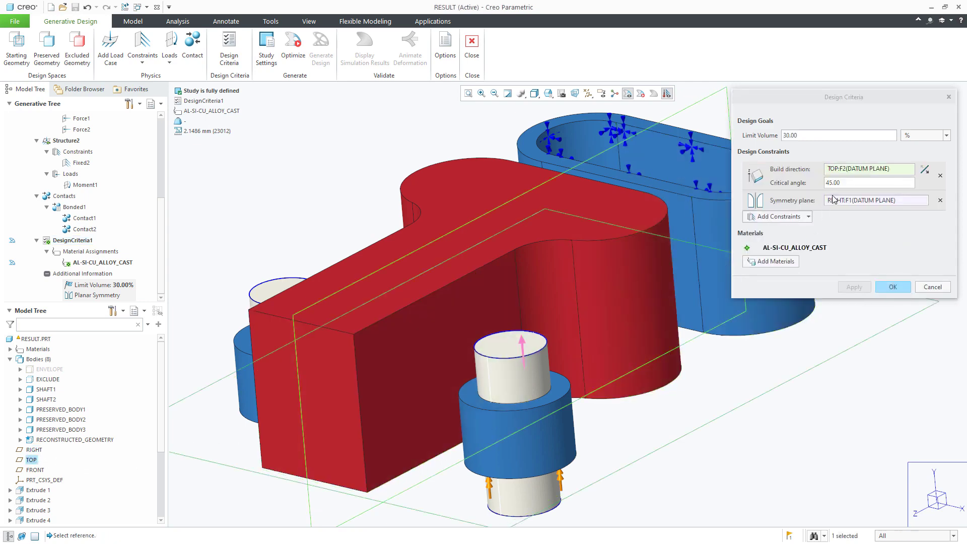
pyautogui.click(841, 181)
pyautogui.write('35')
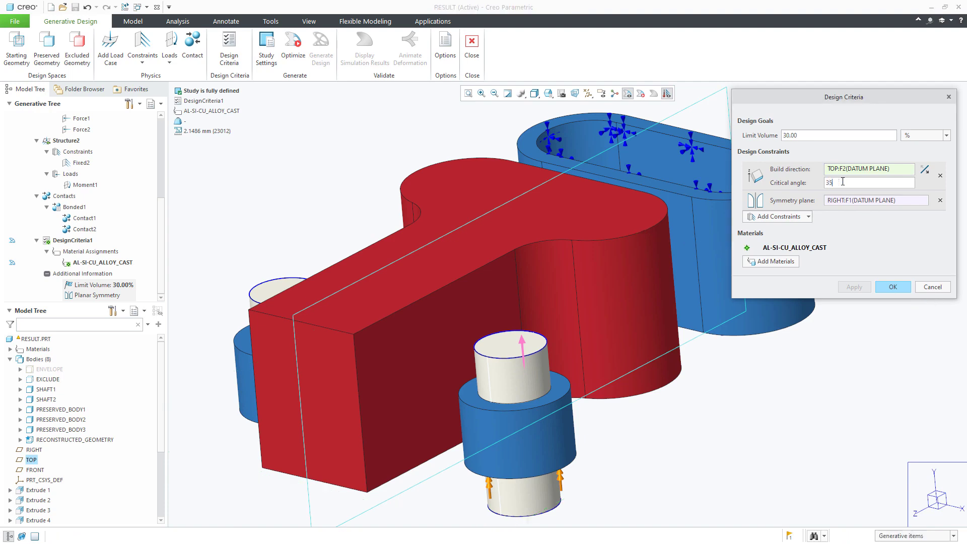
pyautogui.click(895, 286)
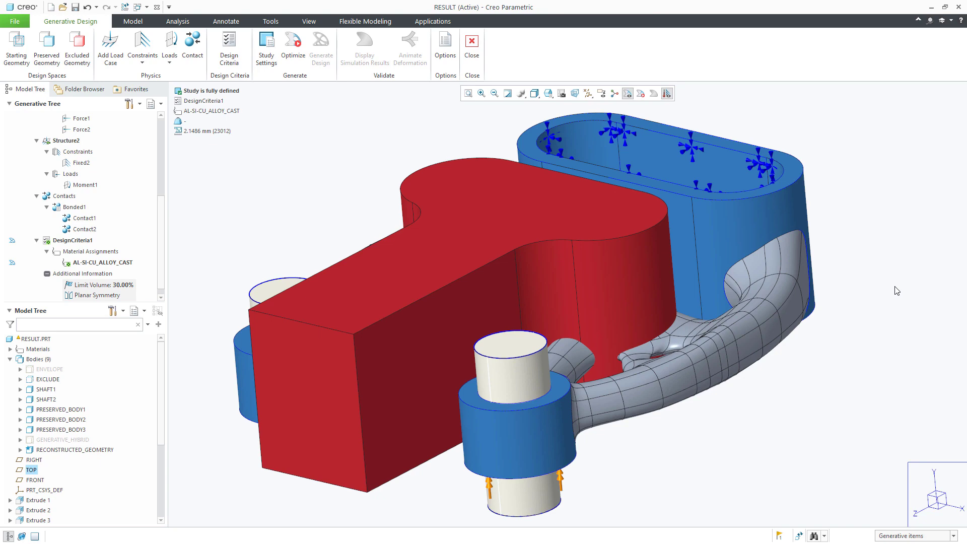
# Optimize the modified study and generate its design in this part, reconstructed to B-Rep.
pyautogui.click(293, 50)
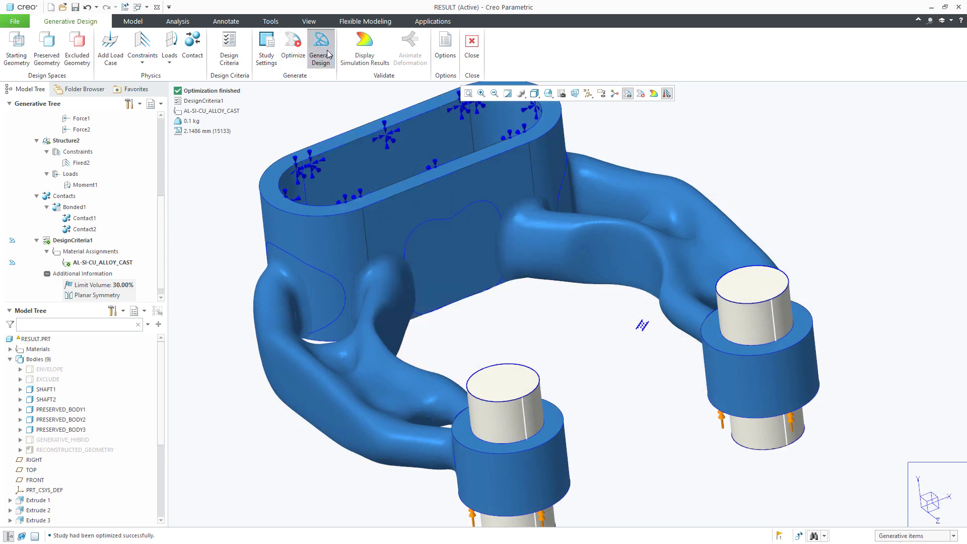
pyautogui.click(322, 50)
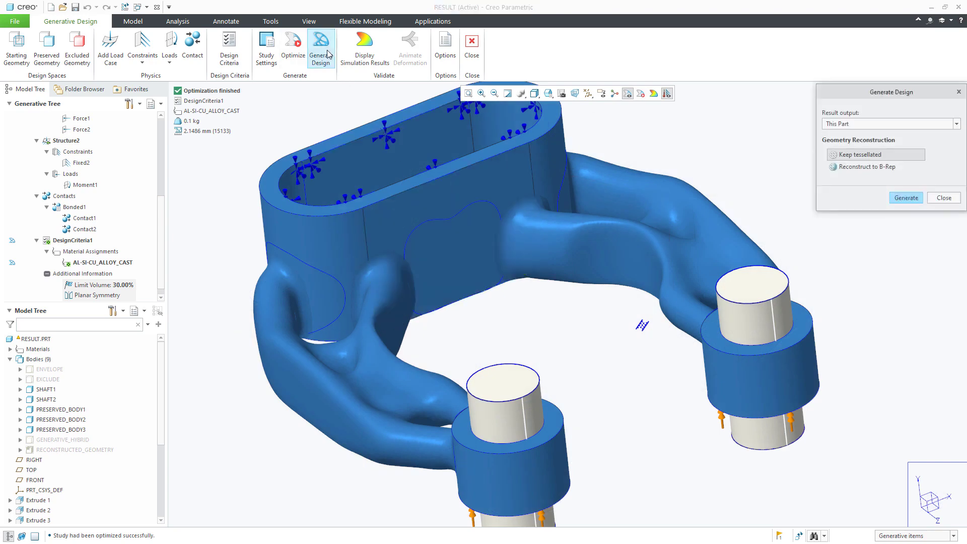
pyautogui.click(870, 167)
pyautogui.click(907, 226)
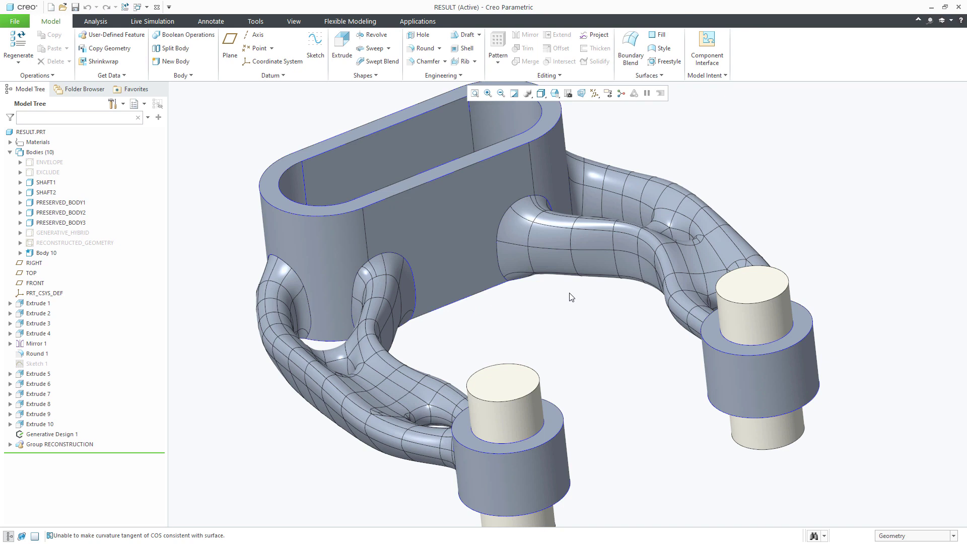
pyautogui.moveTo(556, 310); pyautogui.dragTo(497, 314, button='middle')
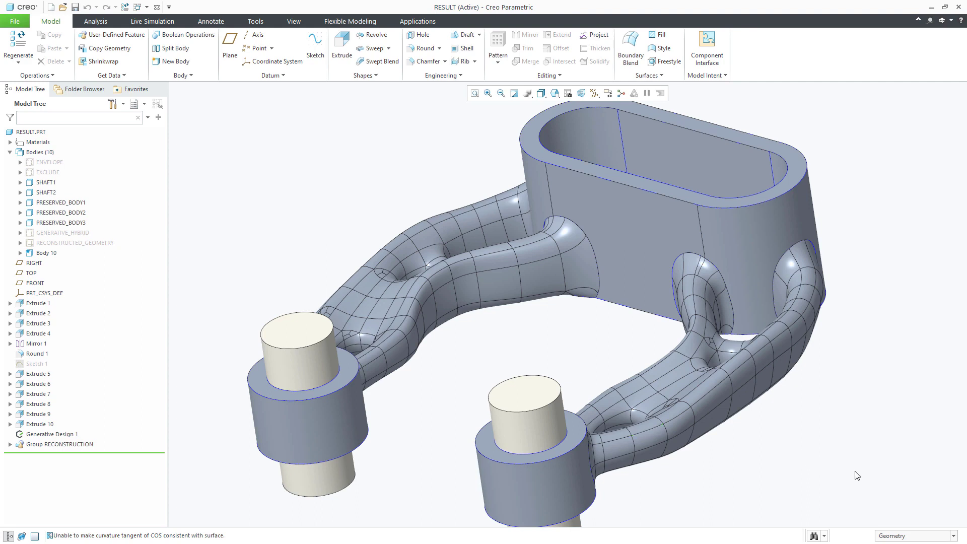